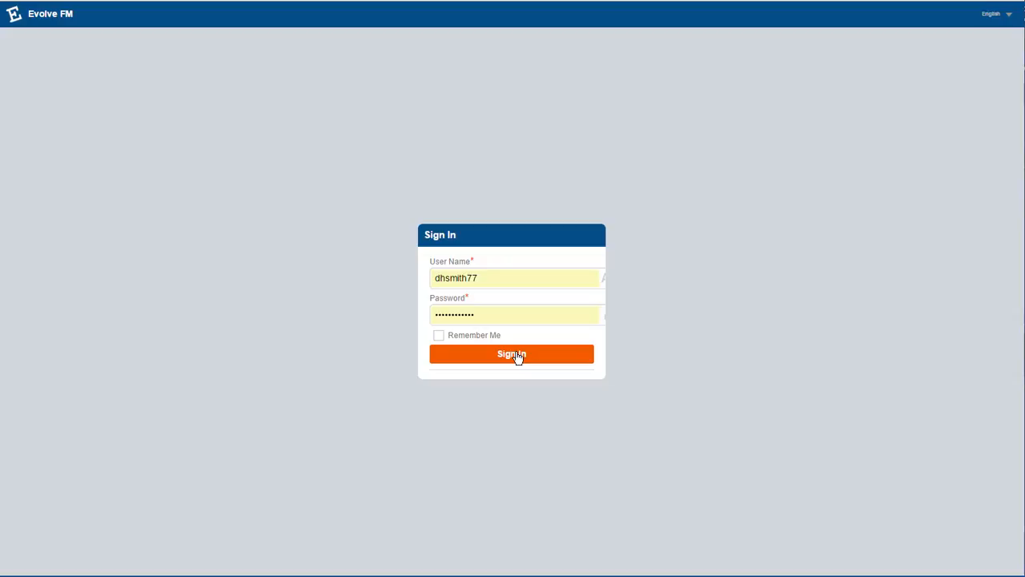
# Step: Sign in with the prefilled credentials, dismiss the notice, and open the Occupants list of the Space module
pyautogui.click(517, 357)
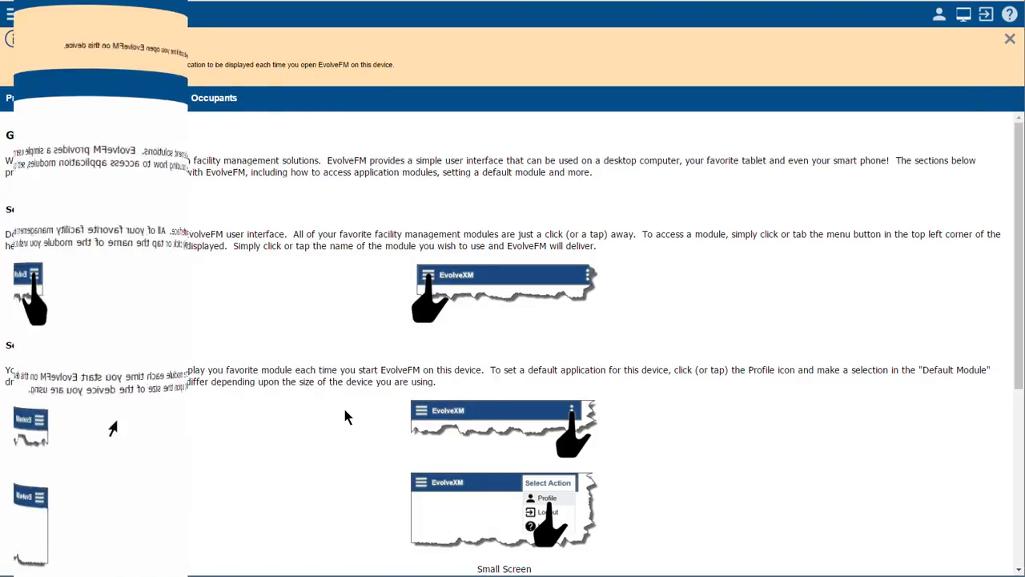
pyautogui.click(1010, 38)
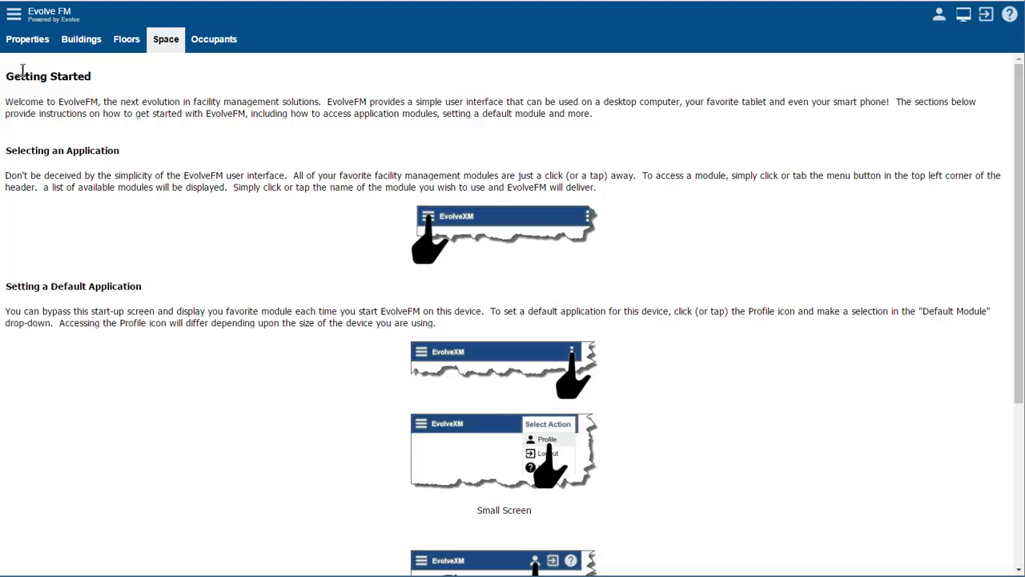
pyautogui.click(13, 16)
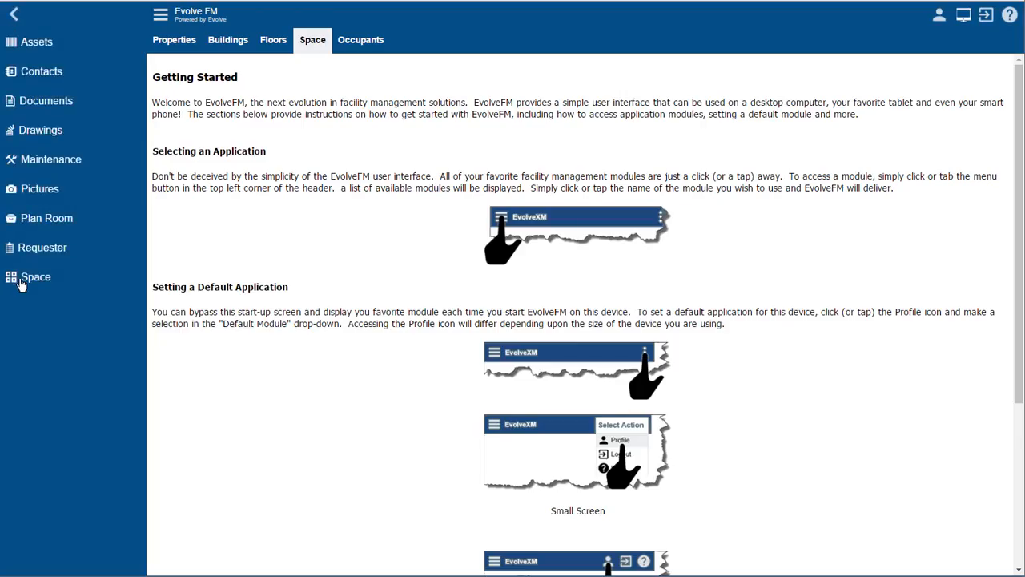
pyautogui.click(30, 280)
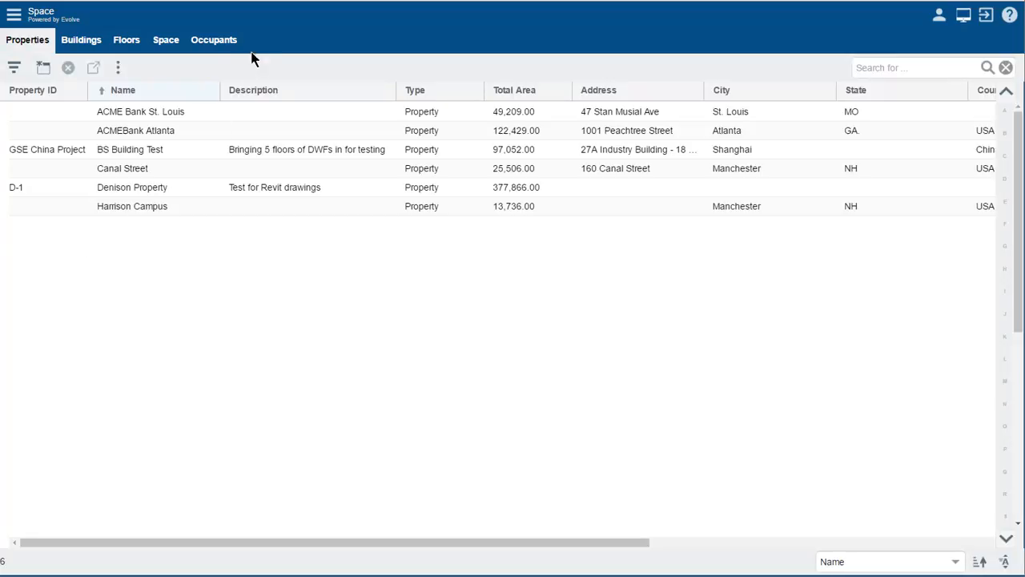
pyautogui.click(209, 46)
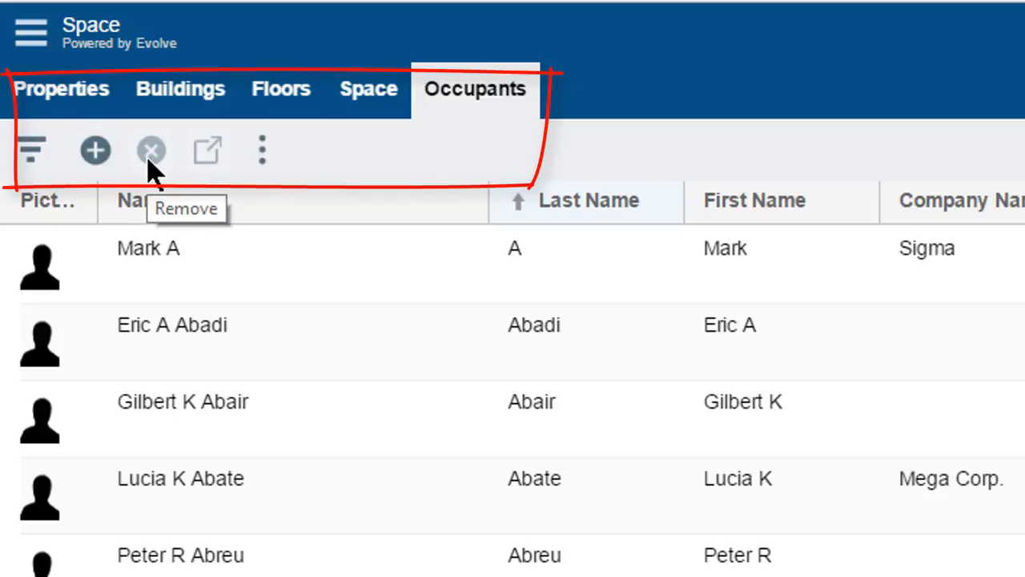
# Step: Open the third occupant's record, review its contact information, assigned spaces and assets, and close it
pyautogui.click(240, 404)
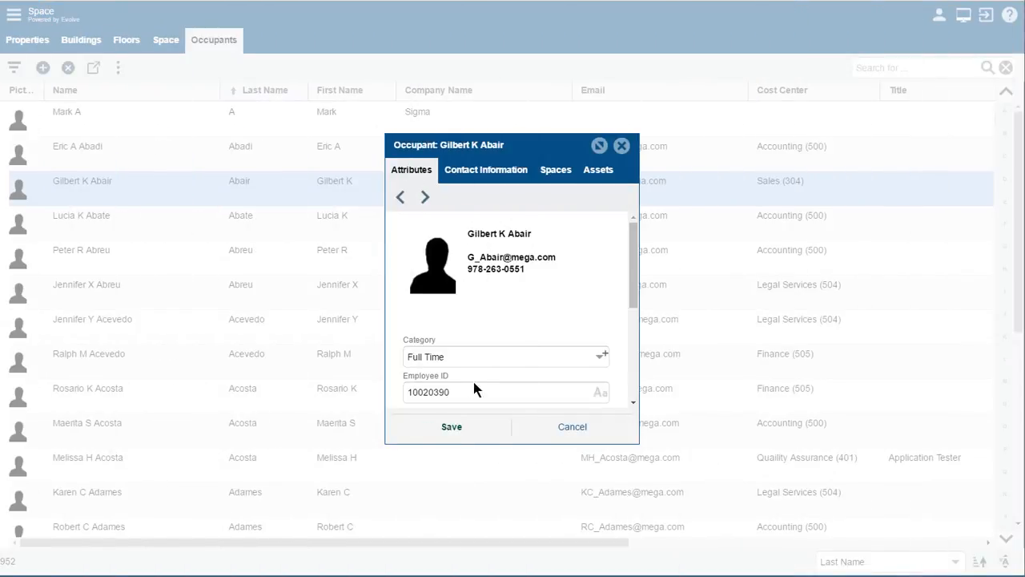
pyautogui.click(491, 178)
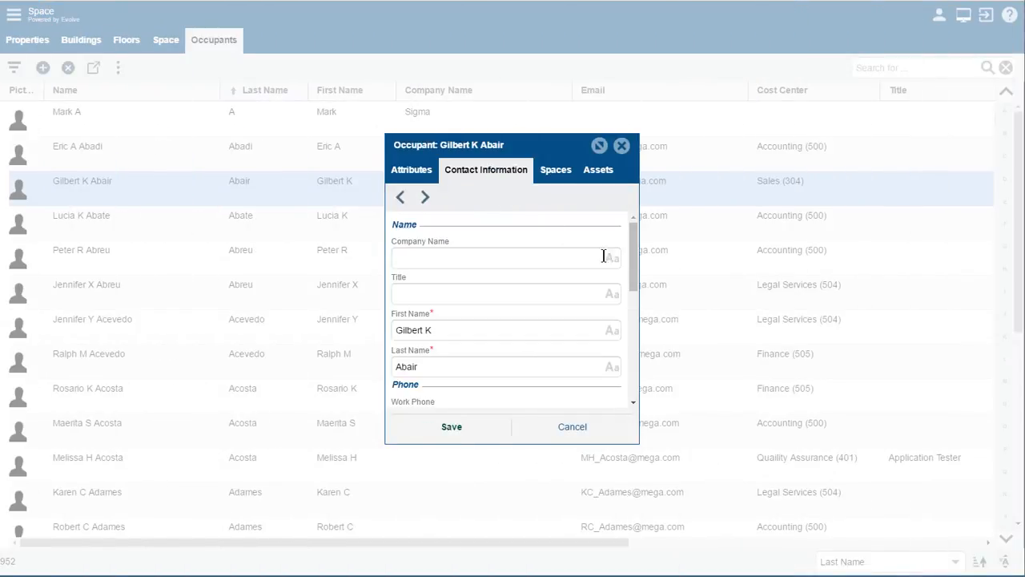
pyautogui.scroll(-5, 642, 351)
pyautogui.scroll(5, 650, 336)
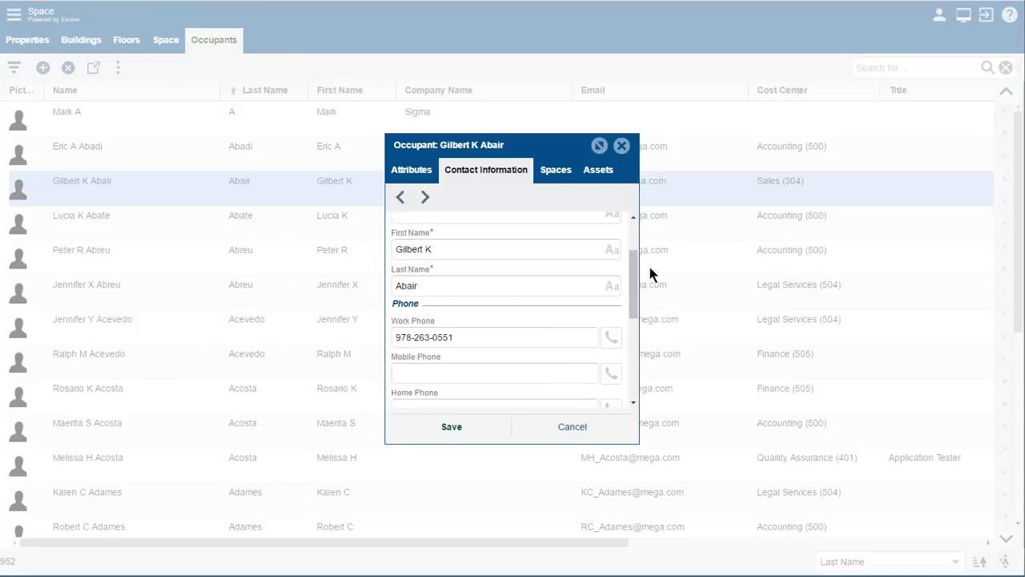
pyautogui.click(559, 172)
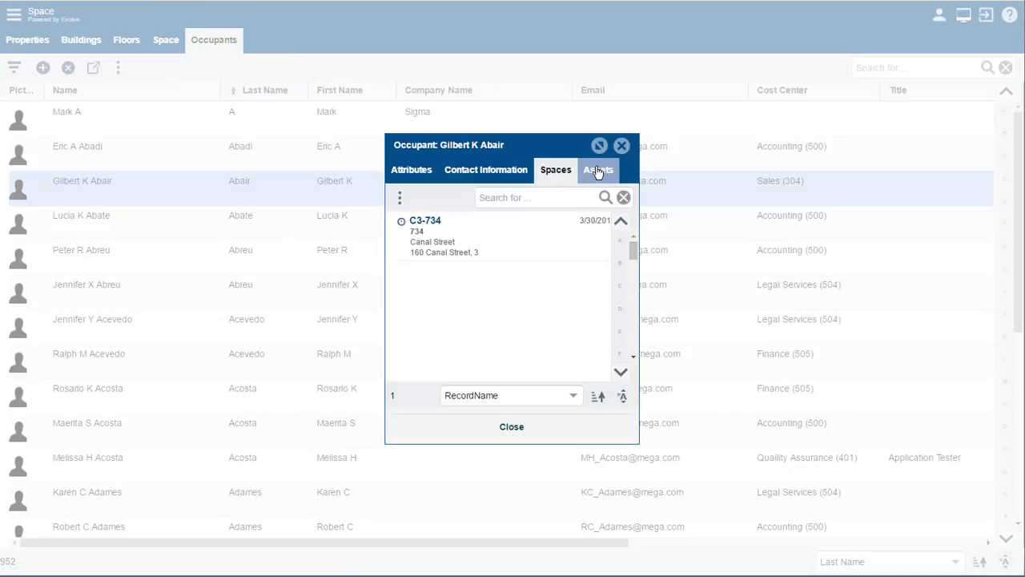
pyautogui.click(599, 170)
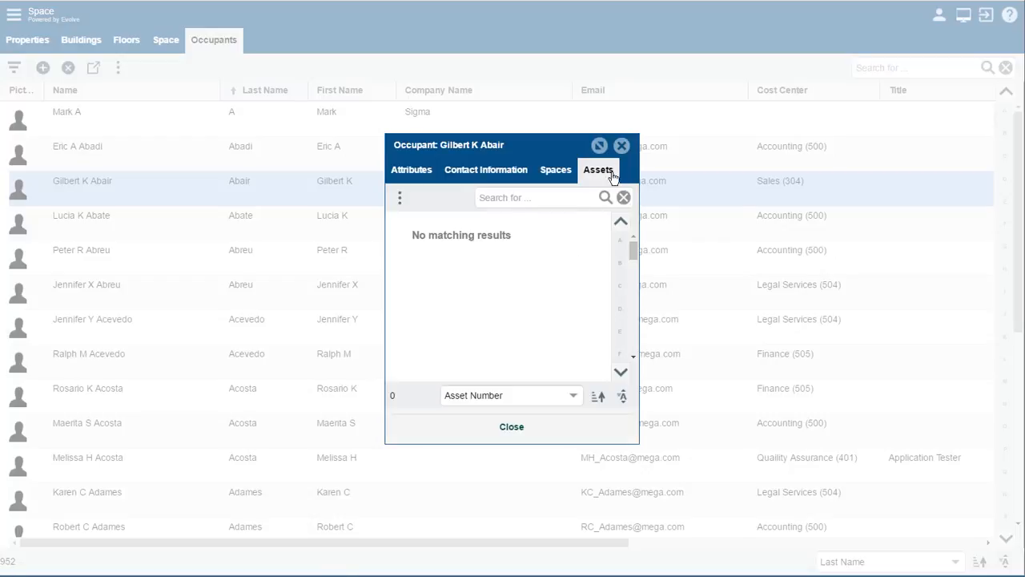
pyautogui.click(621, 147)
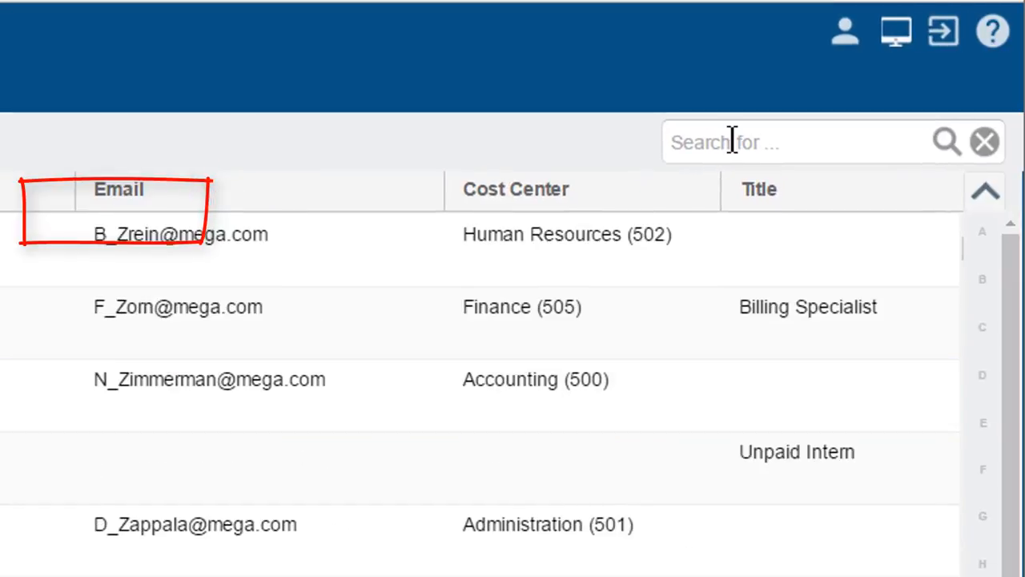
# Step: Search the occupant list for a partial last name, and clear the search
pyautogui.click(731, 141)
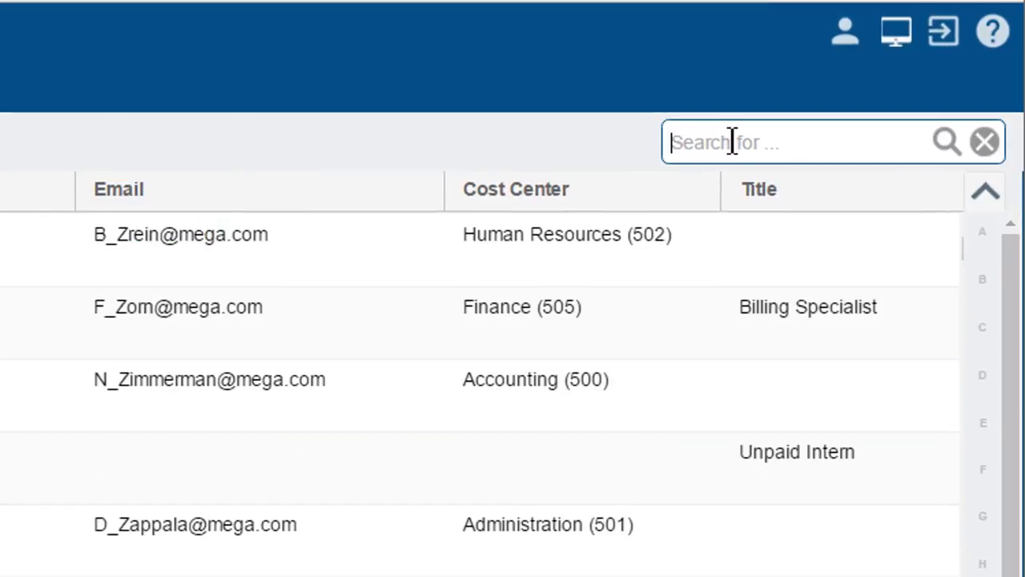
pyautogui.write('johns')
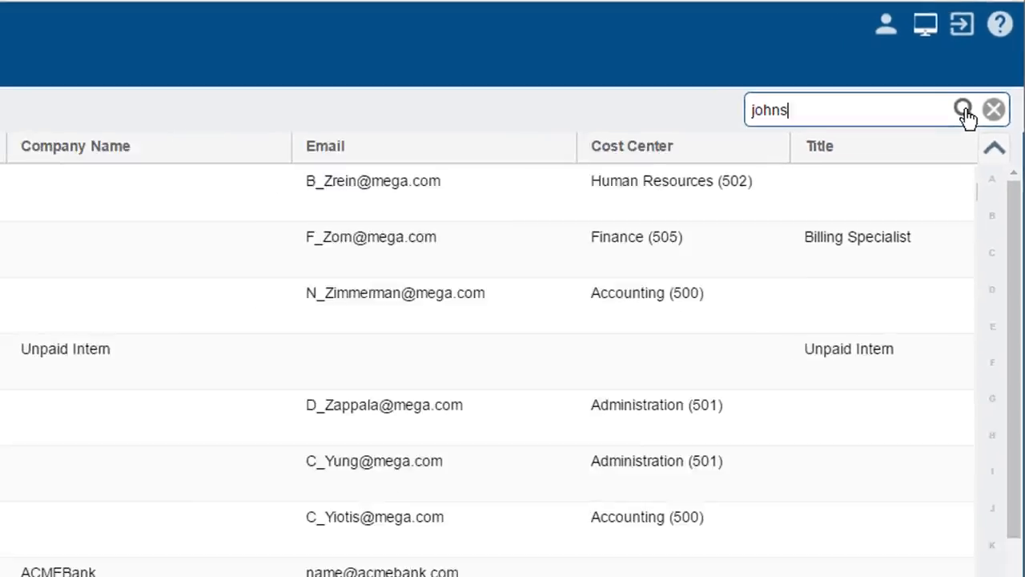
pyautogui.click(963, 110)
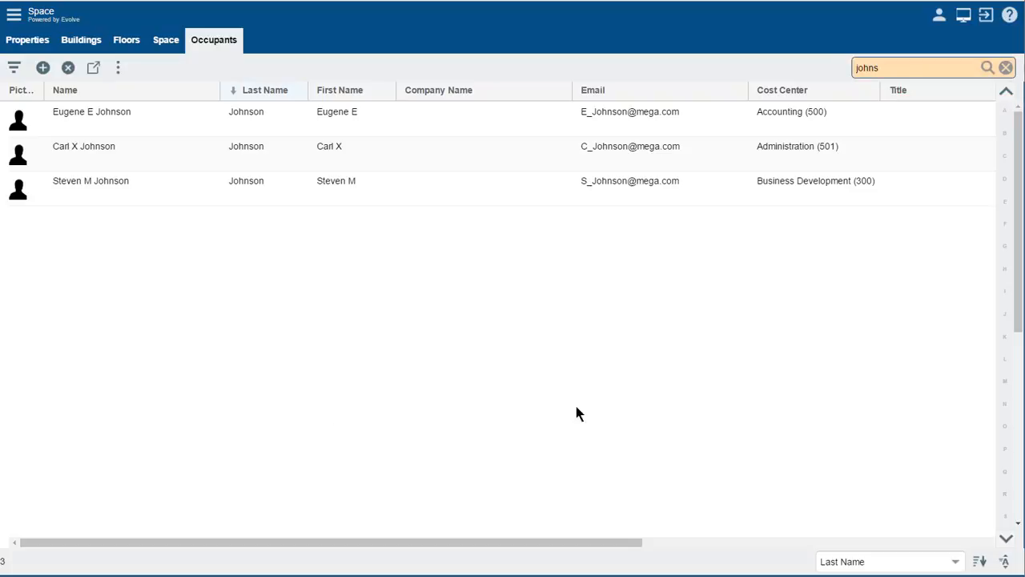
pyautogui.click(1006, 67)
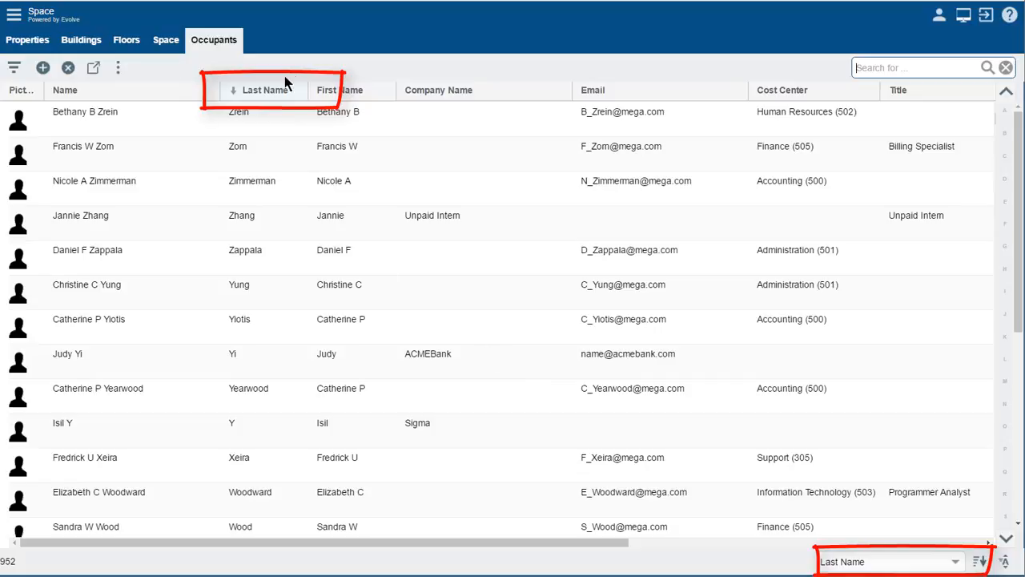
# Step: Sort the occupant list by company name, and re-sort it by last name in ascending order
pyautogui.click(450, 93)
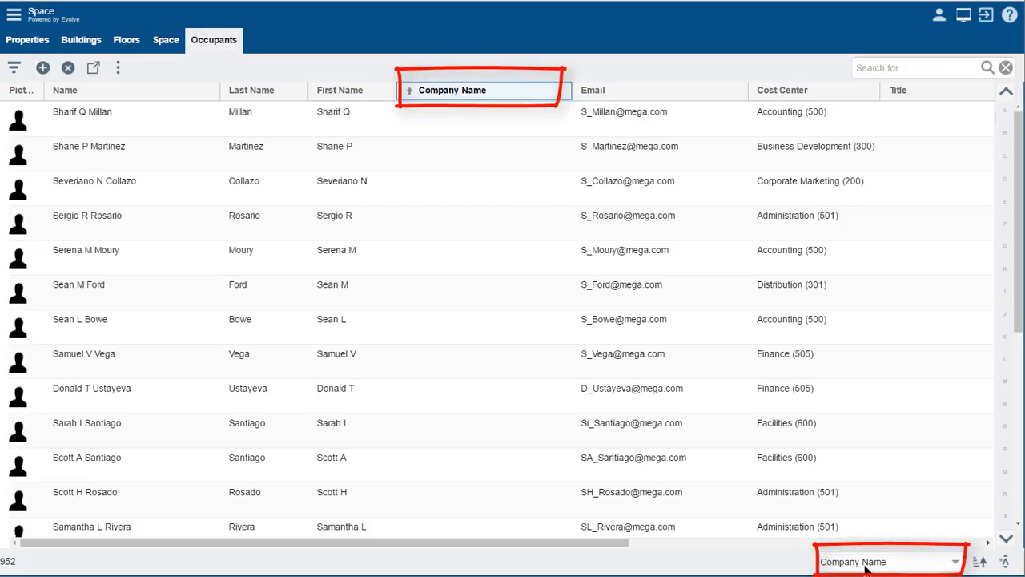
pyautogui.click(288, 95)
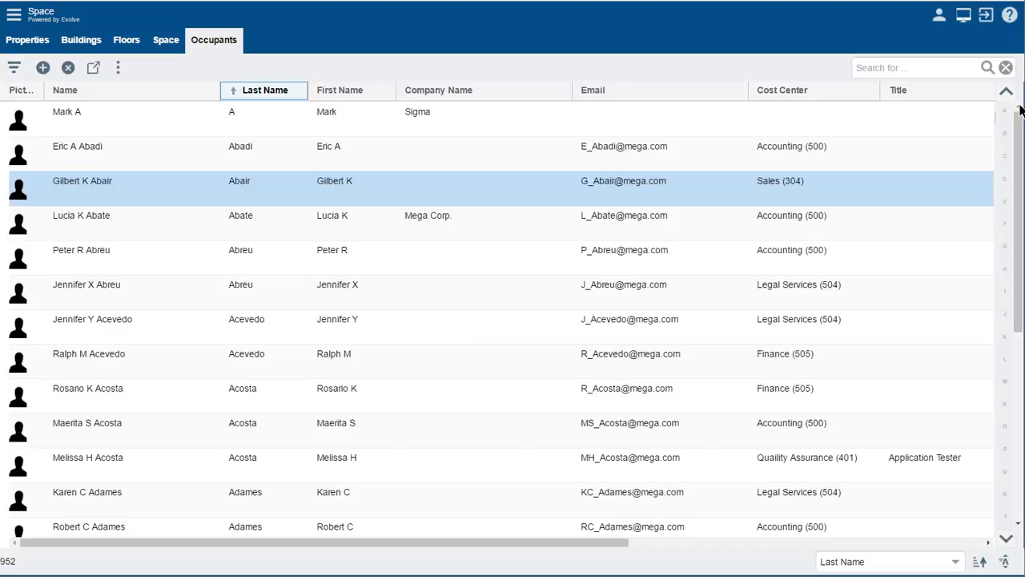
# Step: Filter the occupant list to last names starting with E, and remove the letter filter
pyautogui.click(1007, 206)
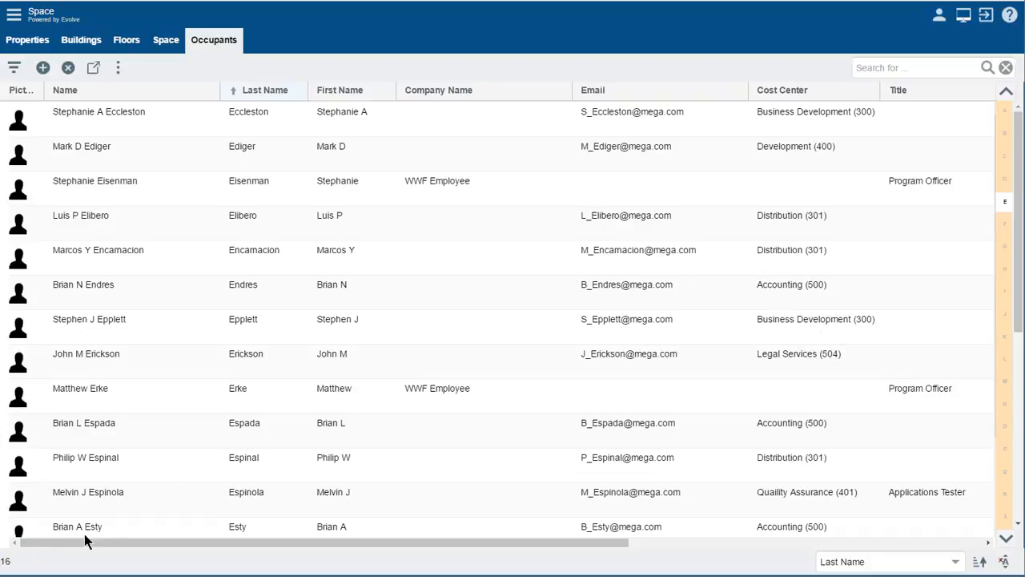
pyautogui.click(1007, 209)
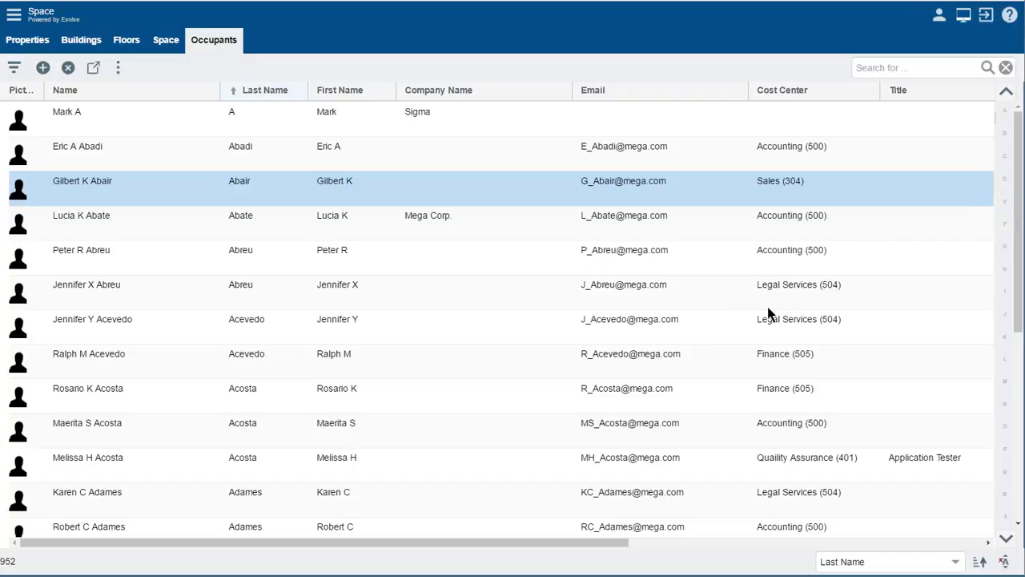
# Step: In Advanced Search, set the Last Name criterion to e% and replace the Email criterion with Cost Center
pyautogui.click(14, 69)
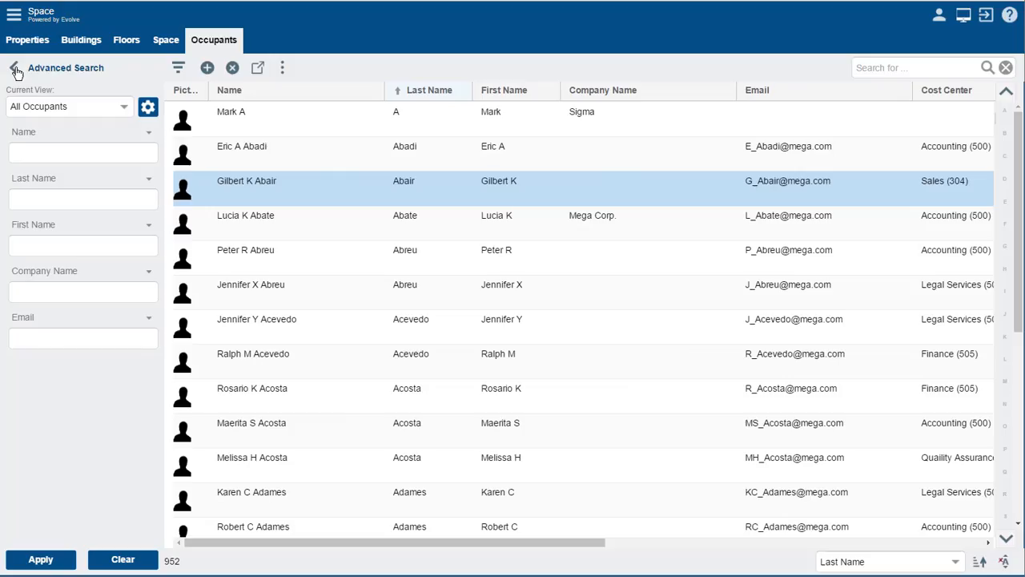
pyautogui.click(49, 198)
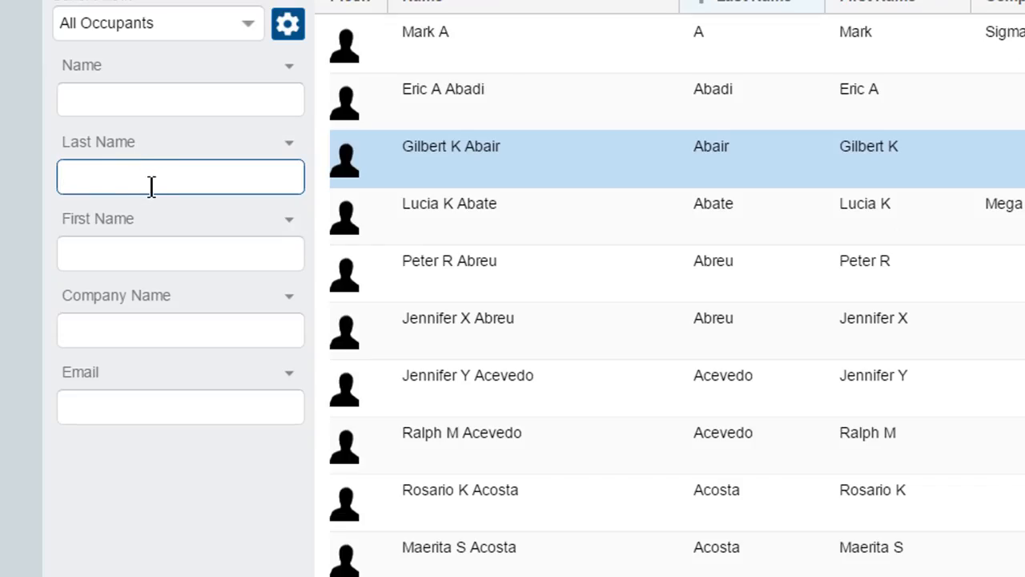
pyautogui.write('e%')
pyautogui.click(288, 378)
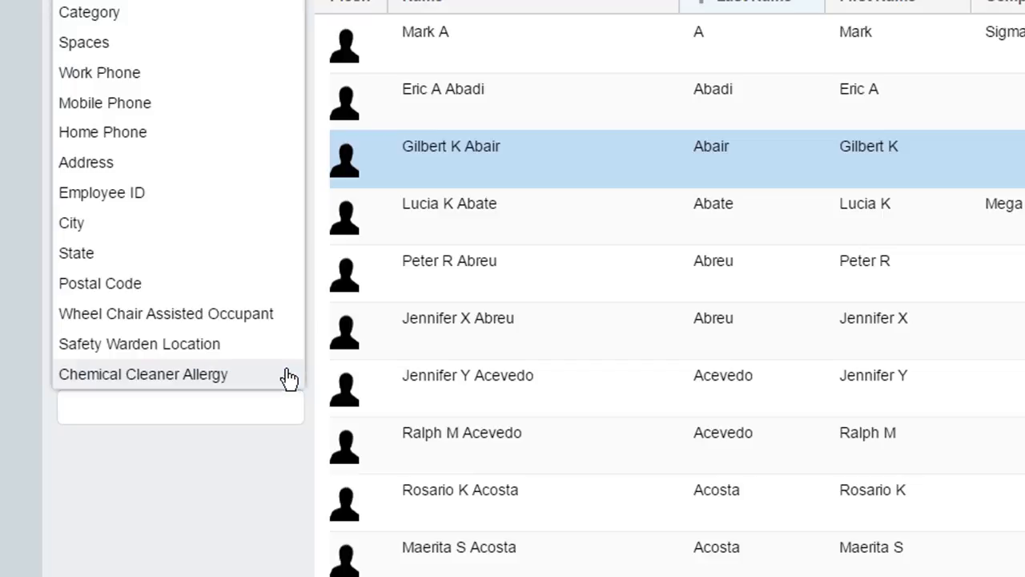
pyautogui.click(118, 50)
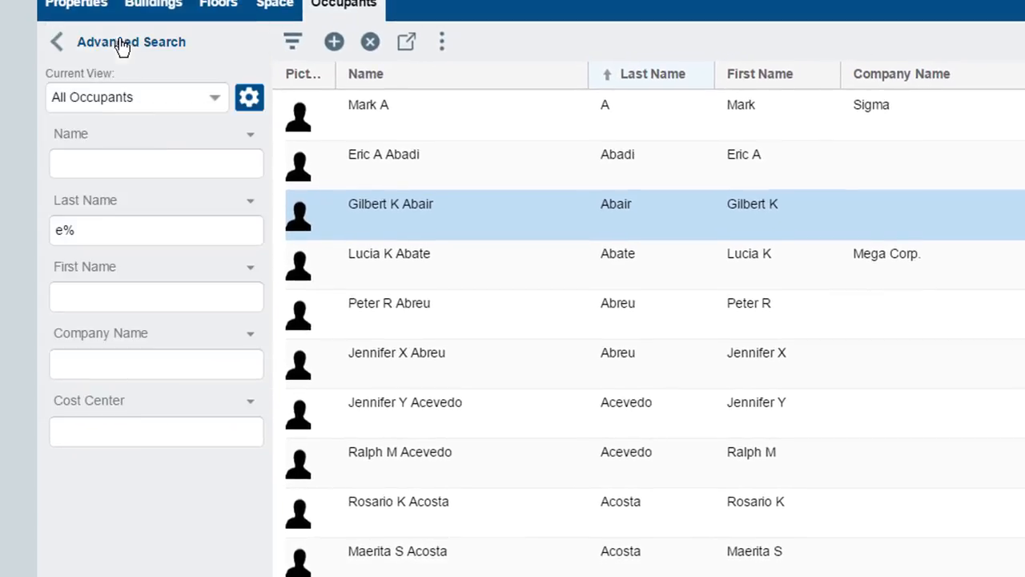
# Step: Set the Cost Center criterion to Accounting (500) and apply the advanced search
pyautogui.click(107, 433)
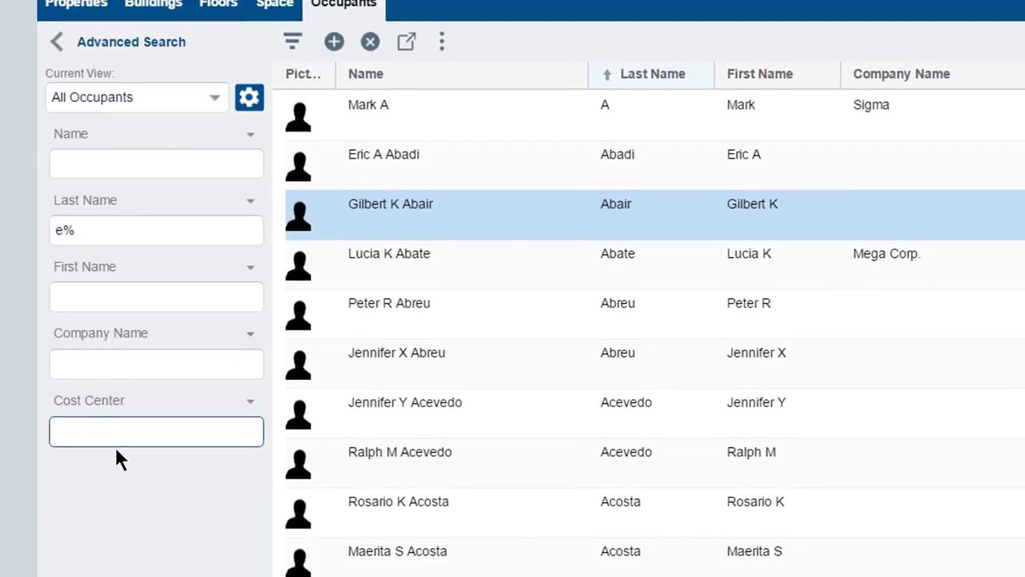
pyautogui.write('accoun')
pyautogui.click(87, 462)
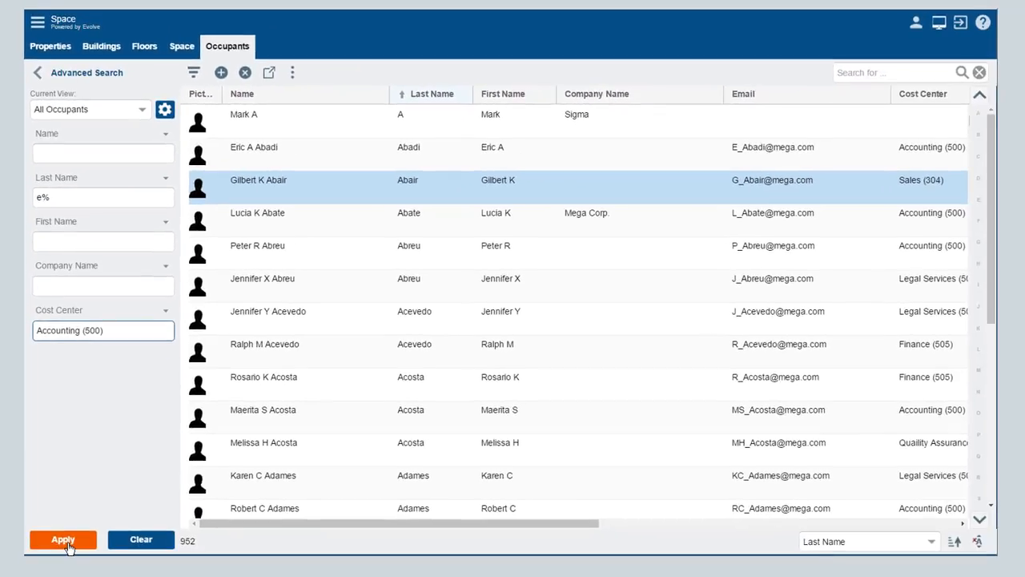
pyautogui.click(68, 543)
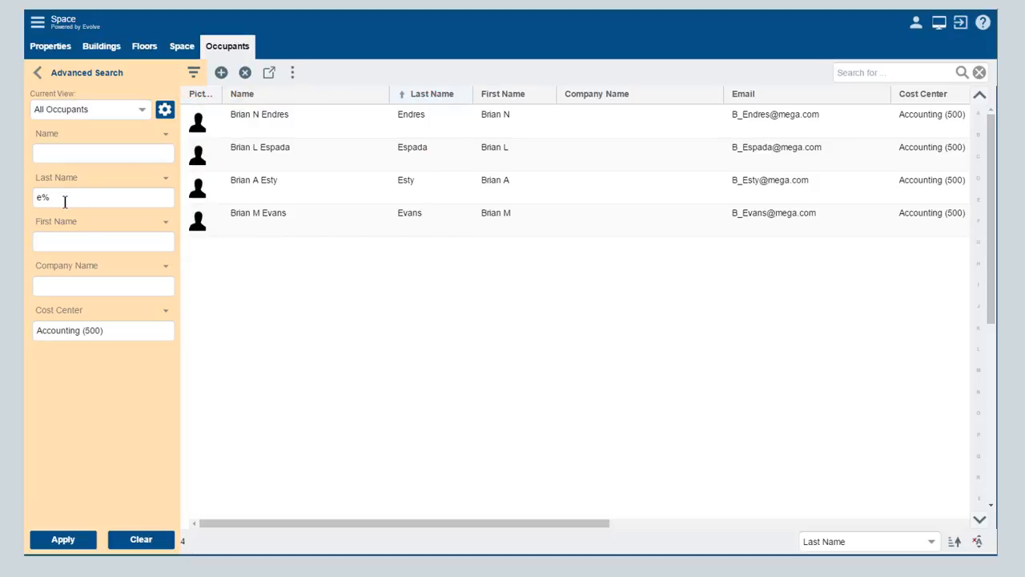
# Step: Change the Last Name criterion to %e% and apply the advanced search
pyautogui.click(37, 199)
pyautogui.write('%')
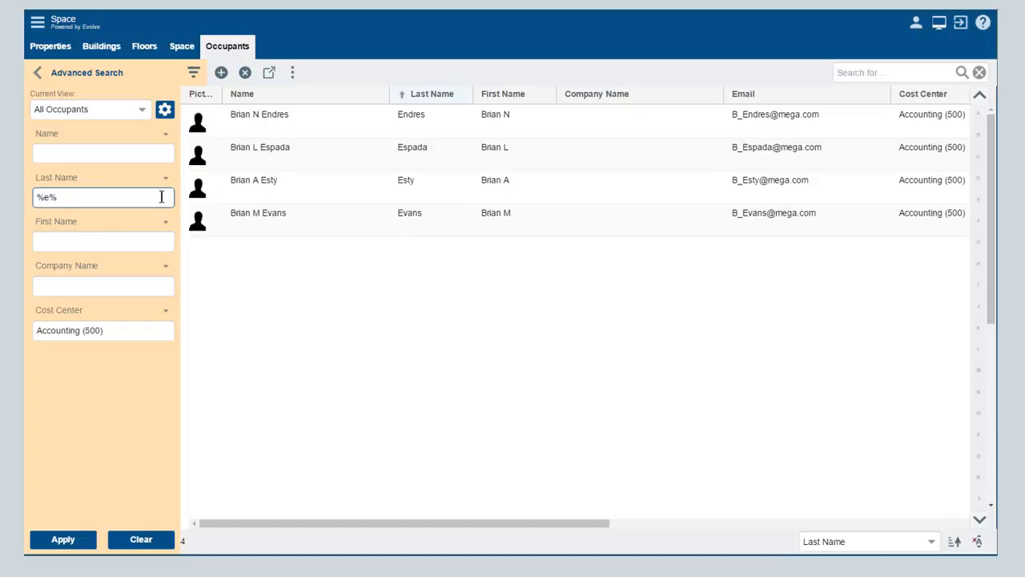
pyautogui.click(62, 540)
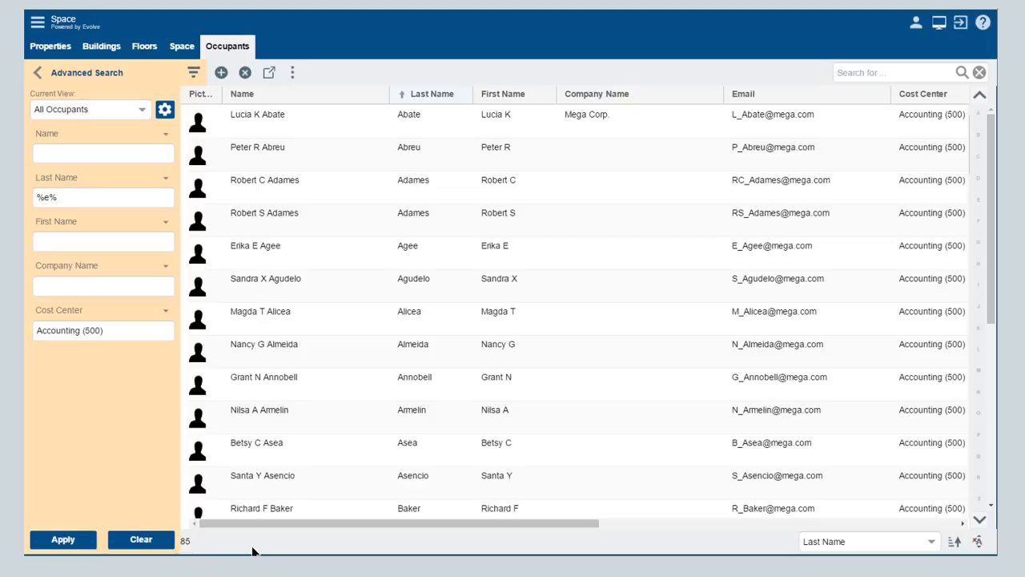
# Step: Apply the advanced search with the Last Name criterion set to %e, and clear all search criteria
pyautogui.click(66, 198)
pyautogui.press('BackSpace')
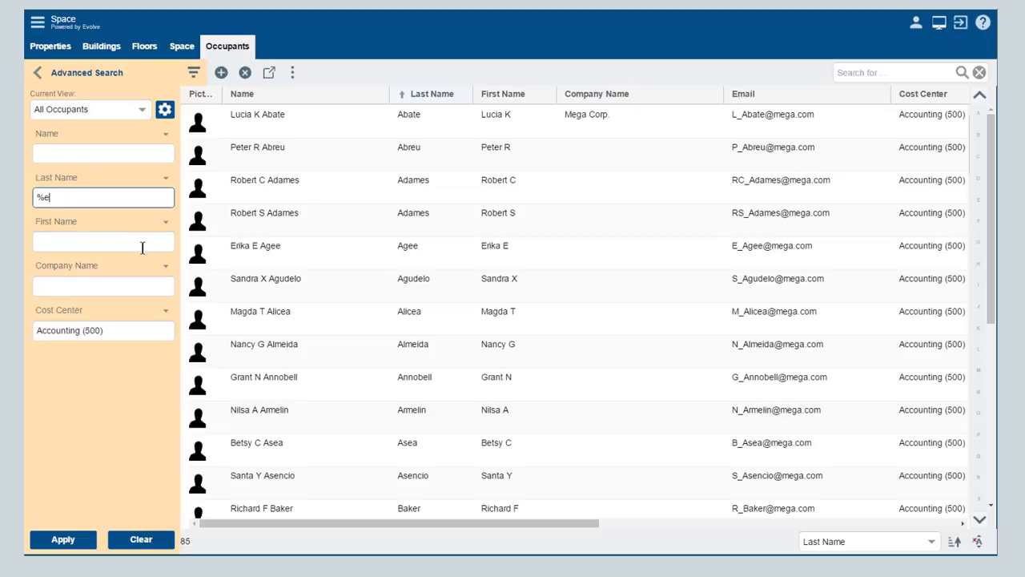
pyautogui.click(89, 539)
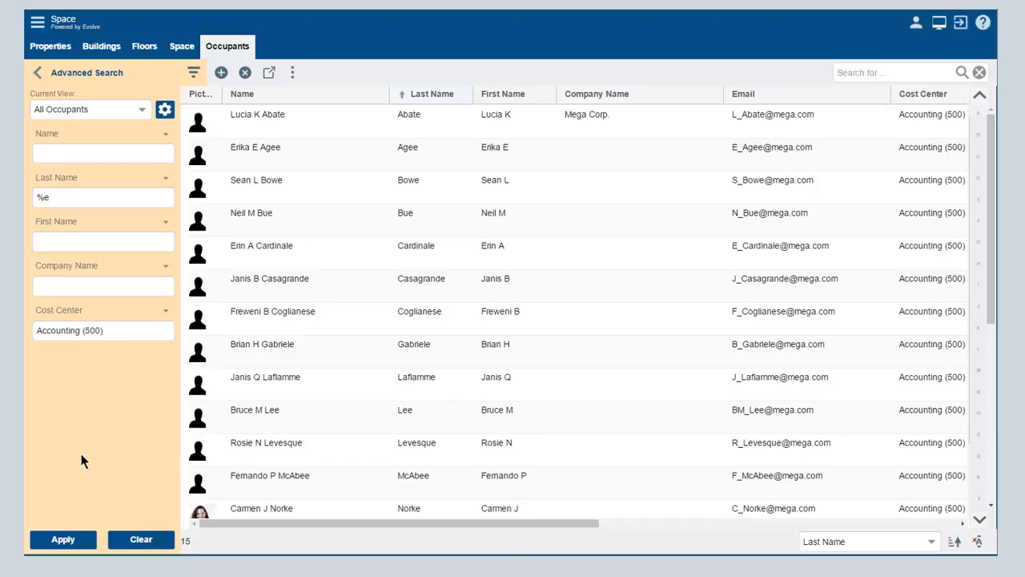
pyautogui.click(137, 539)
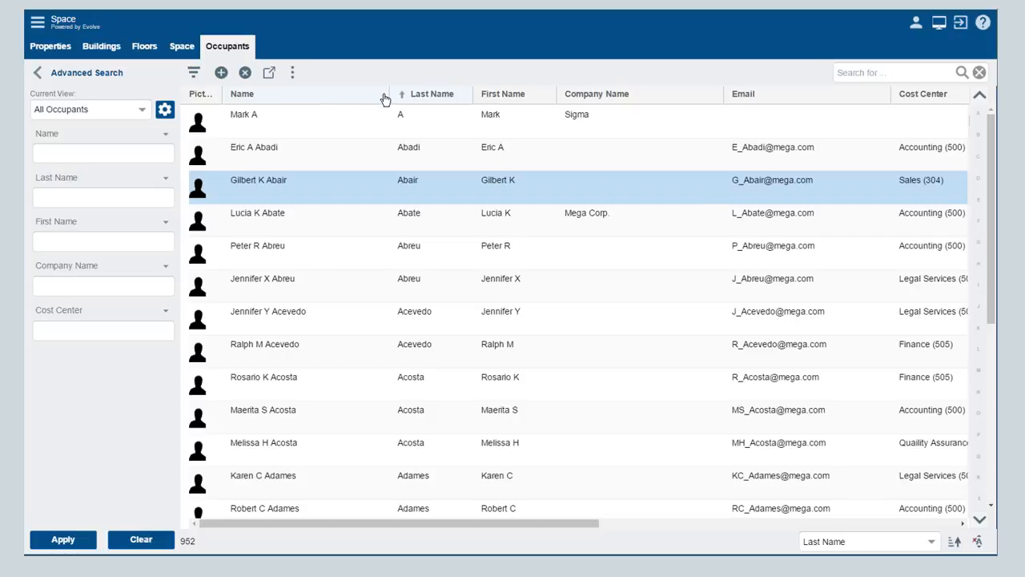
# Step: Hide the Company Name column and show the Work Phone column in the occupant list
pyautogui.click(383, 98)
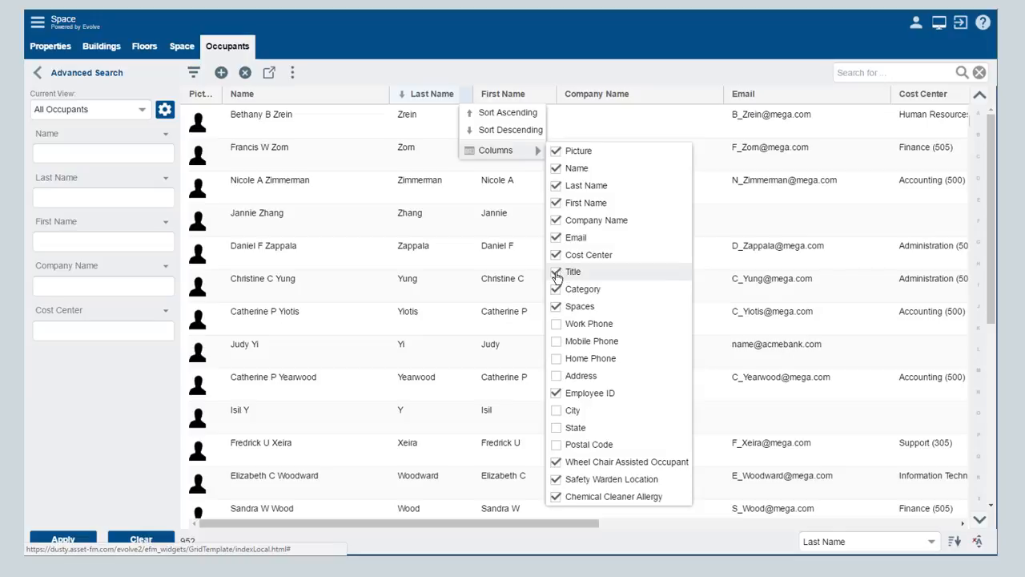
pyautogui.click(558, 222)
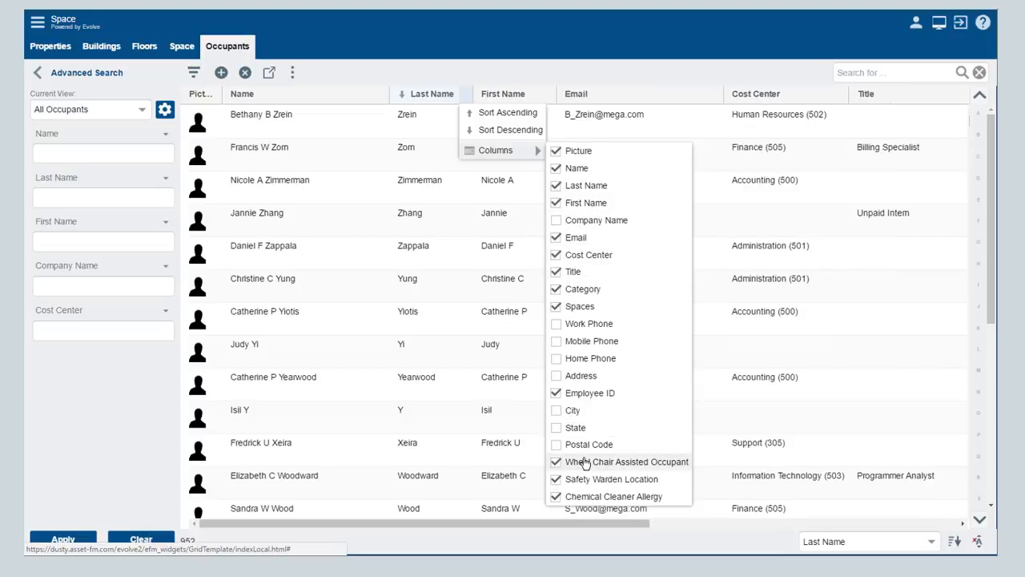
pyautogui.click(556, 325)
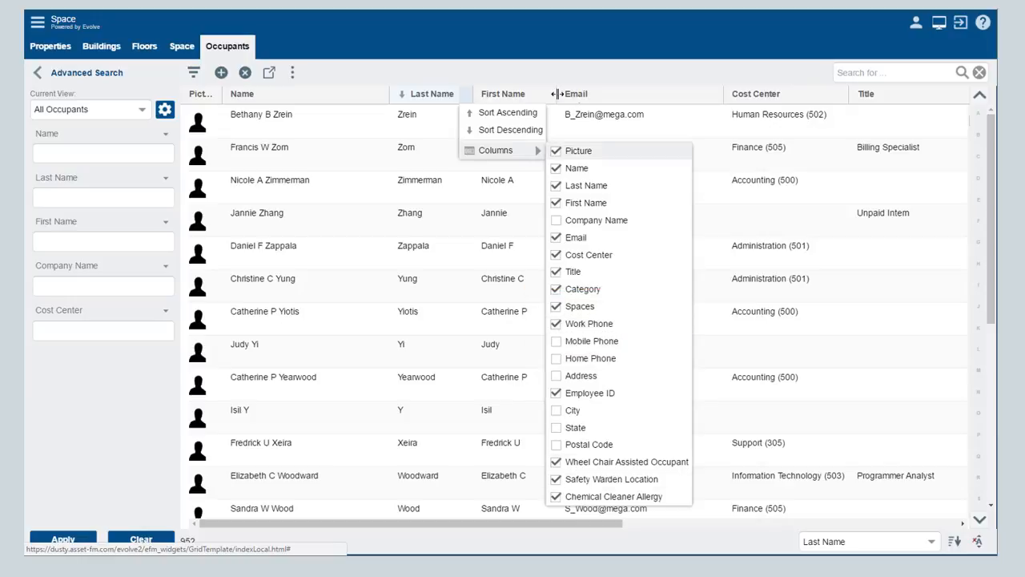
pyautogui.click(635, 78)
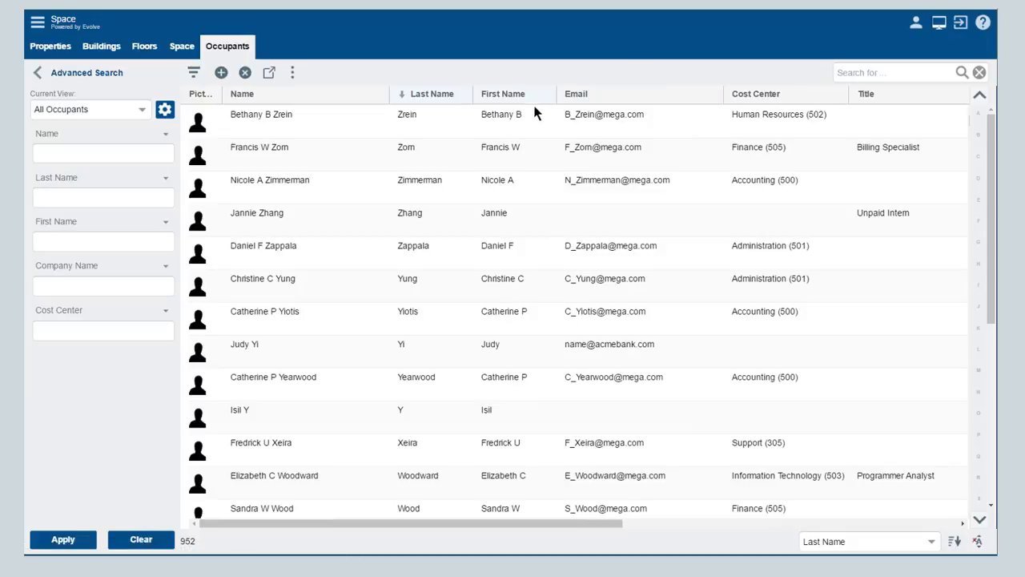
# Step: Sort the occupants by last name in ascending order and rearrange the columns so Title, Cost Center and Email follow First Name
pyautogui.click(468, 98)
pyautogui.click(488, 111)
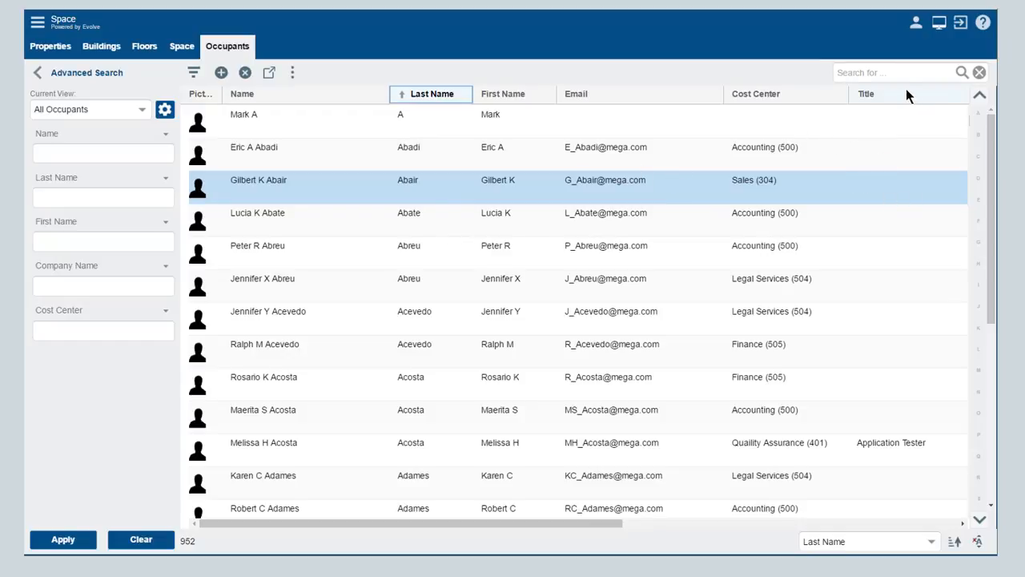
pyautogui.moveTo(902, 94); pyautogui.dragTo(569, 88)
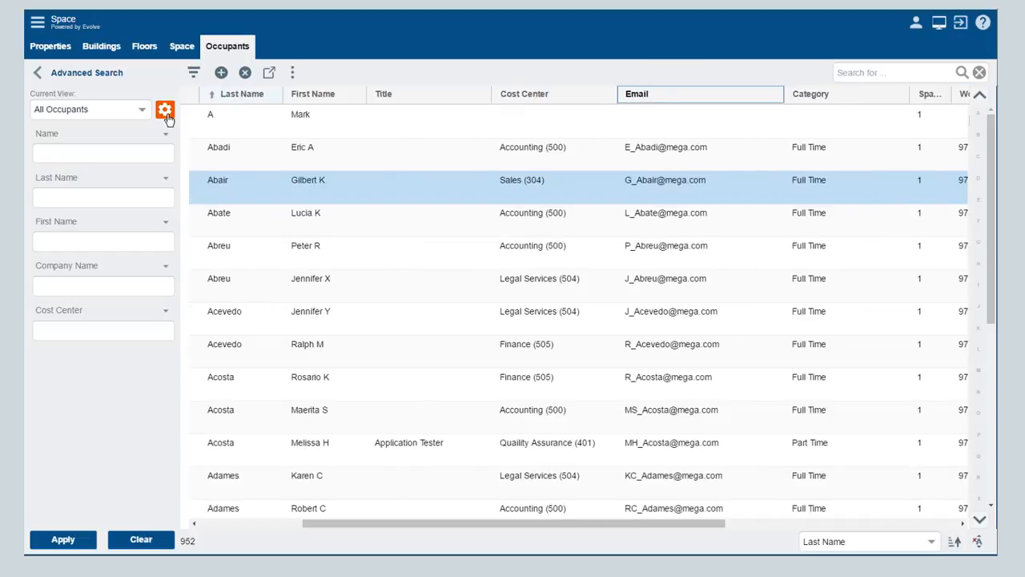
# Step: Save the current list layout as a default view named My New View
pyautogui.click(164, 111)
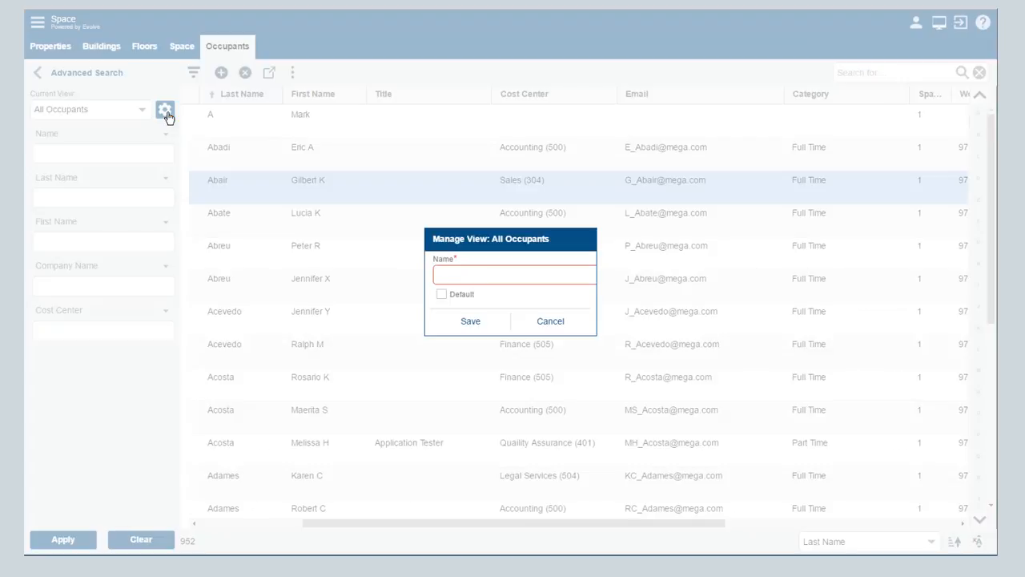
pyautogui.click(453, 275)
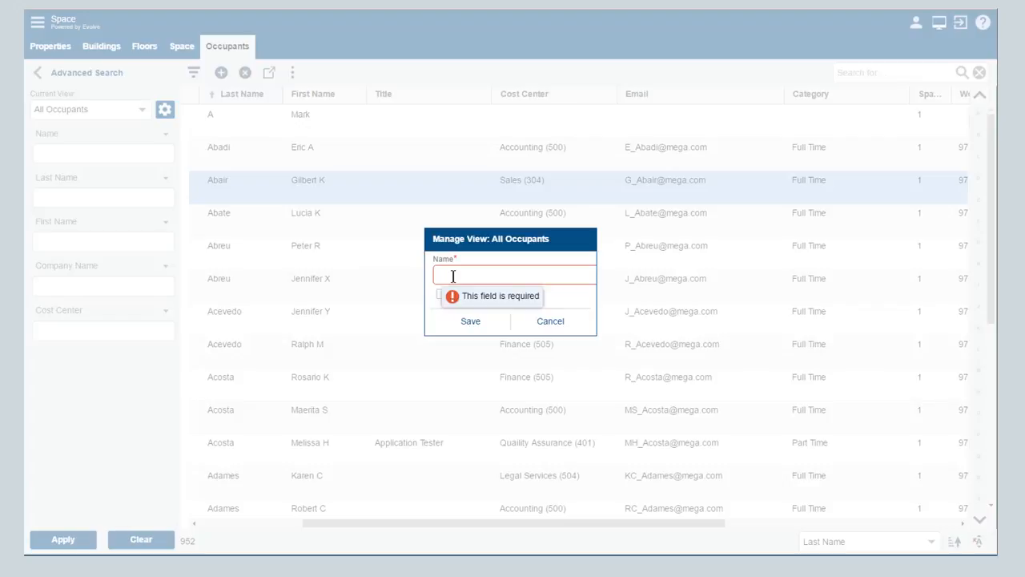
pyautogui.write('My')
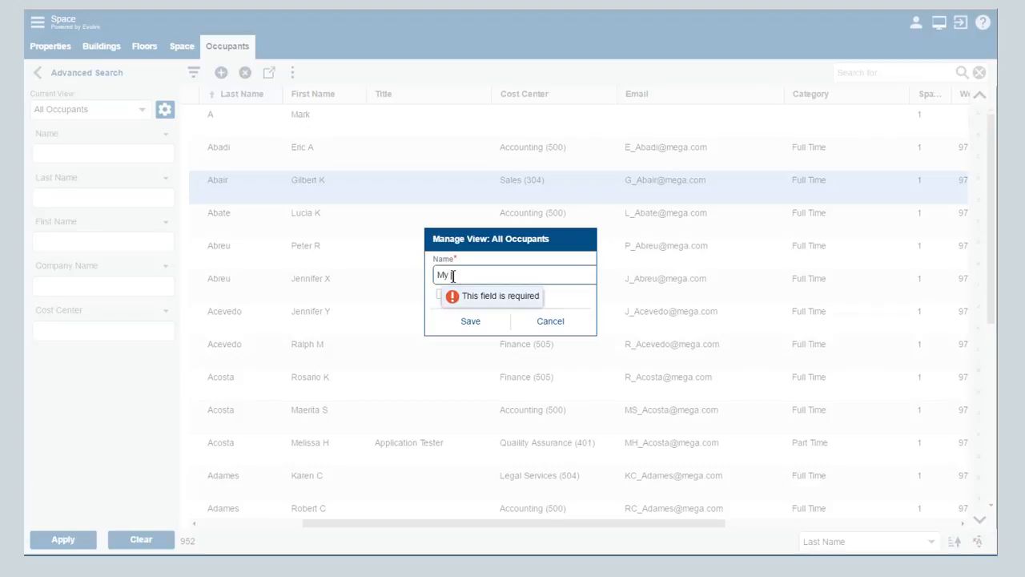
pyautogui.write(' filew')
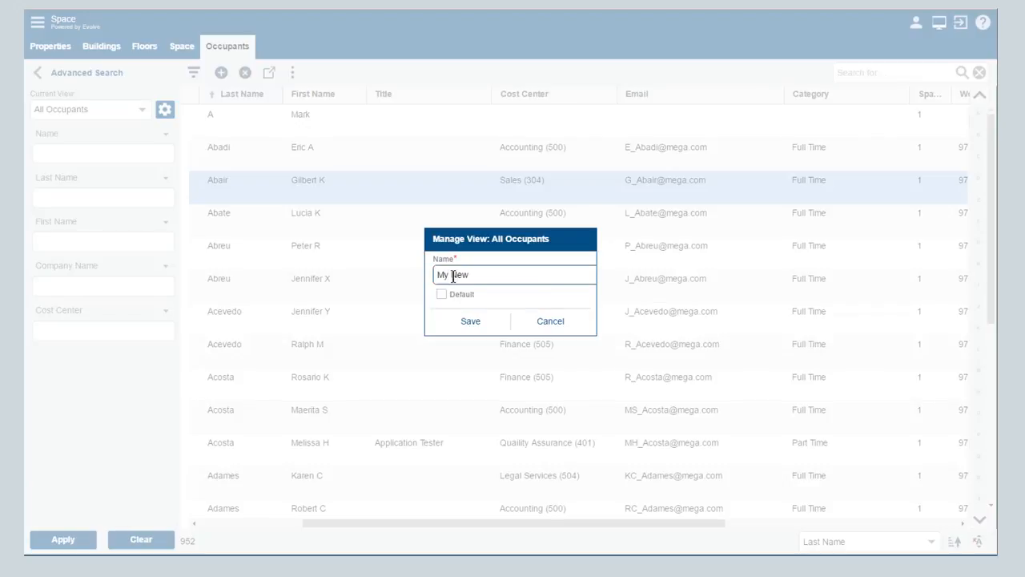
pyautogui.write(' View')
pyautogui.click(442, 294)
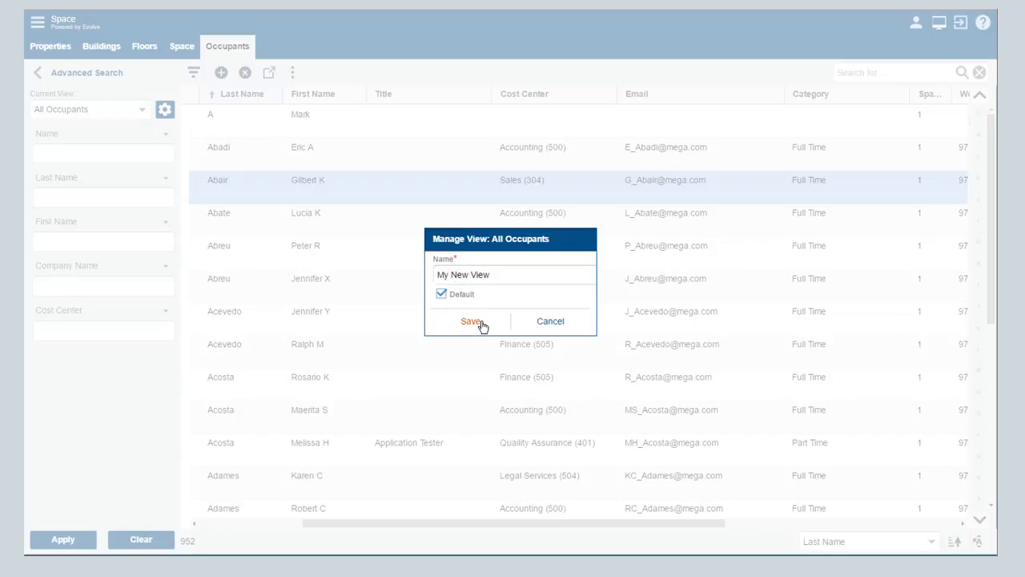
pyautogui.click(480, 323)
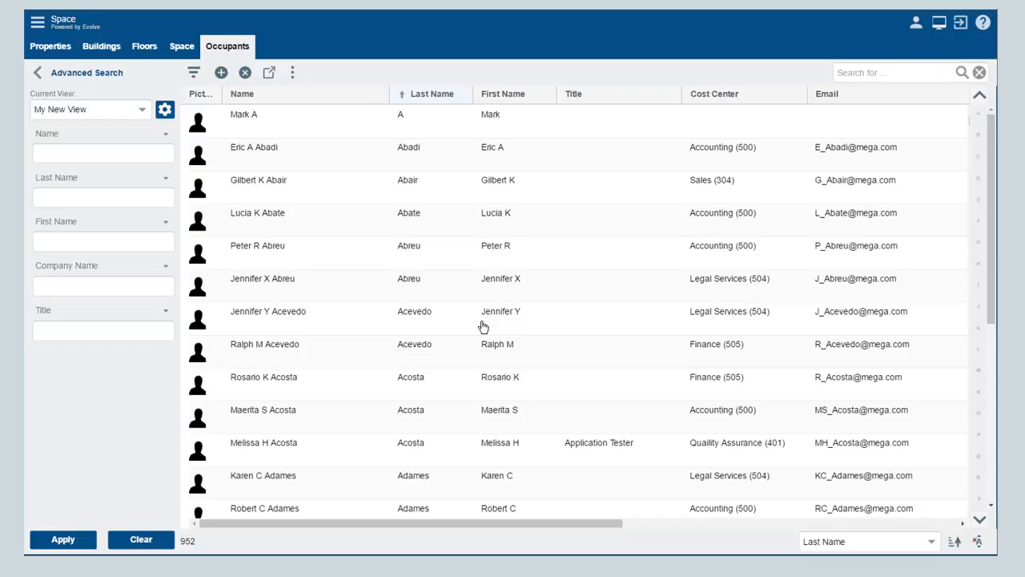
# Step: Display the All Occupants view for comparison and return to My New View
pyautogui.click(142, 113)
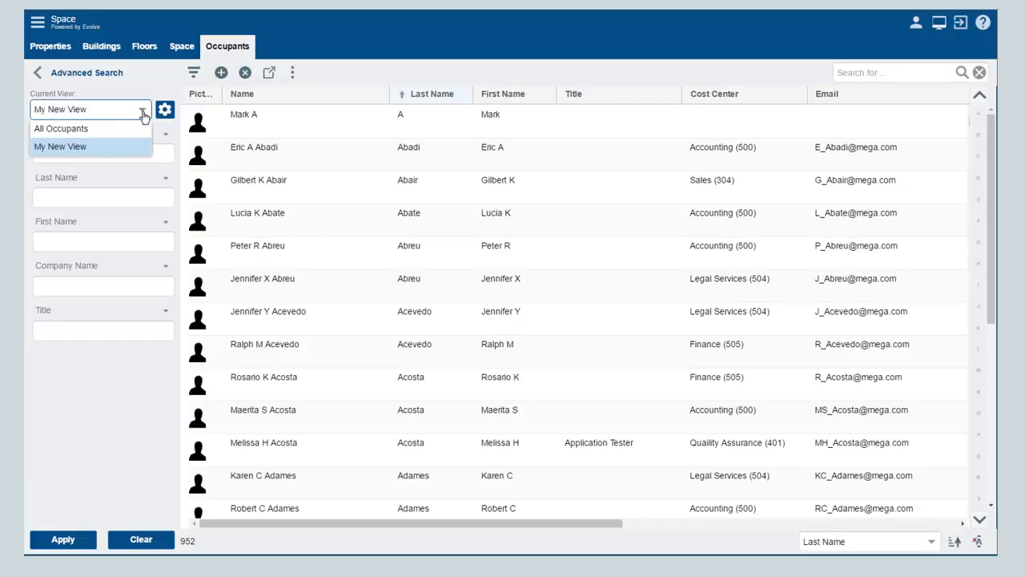
pyautogui.click(90, 128)
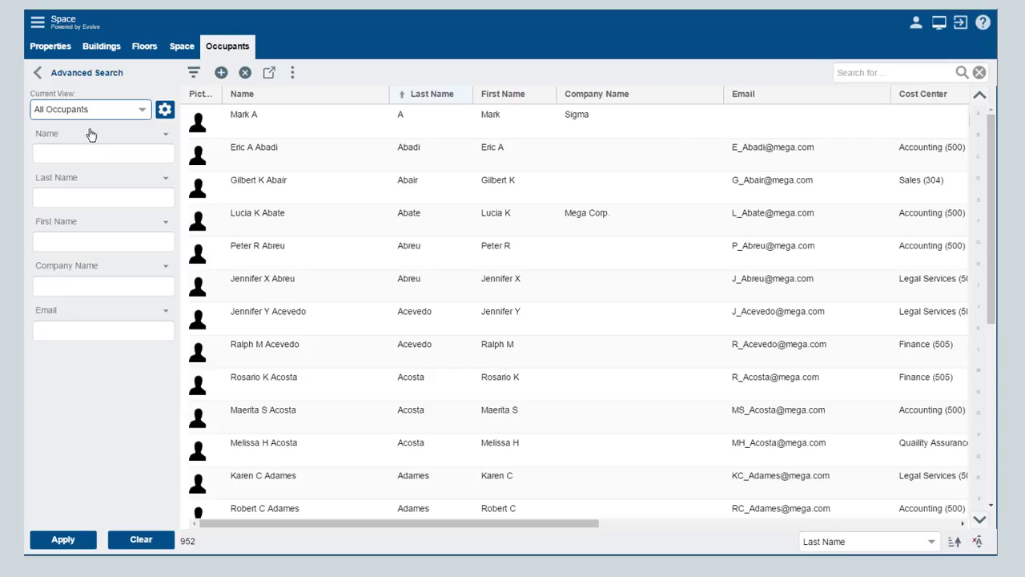
pyautogui.click(143, 112)
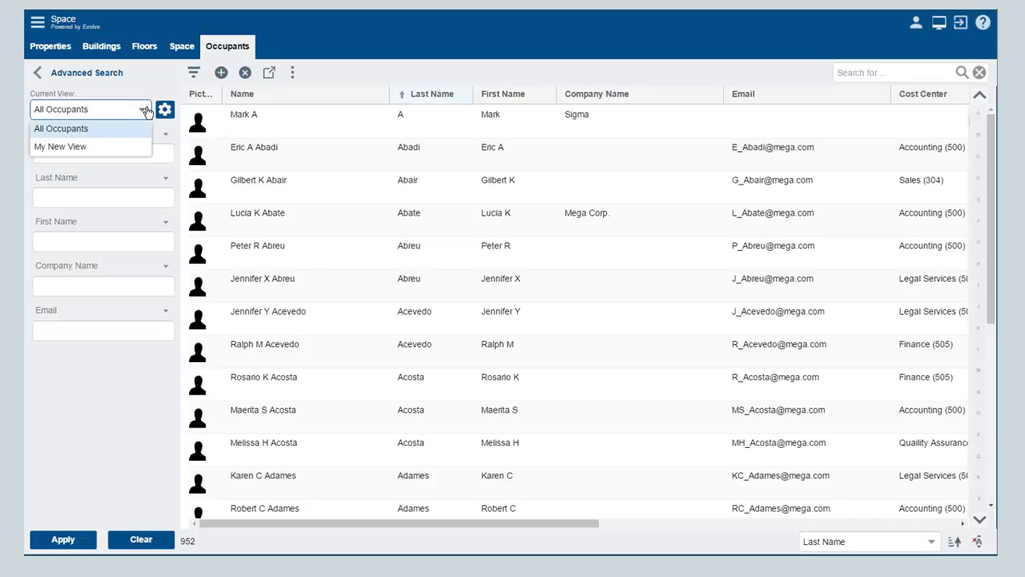
pyautogui.click(98, 147)
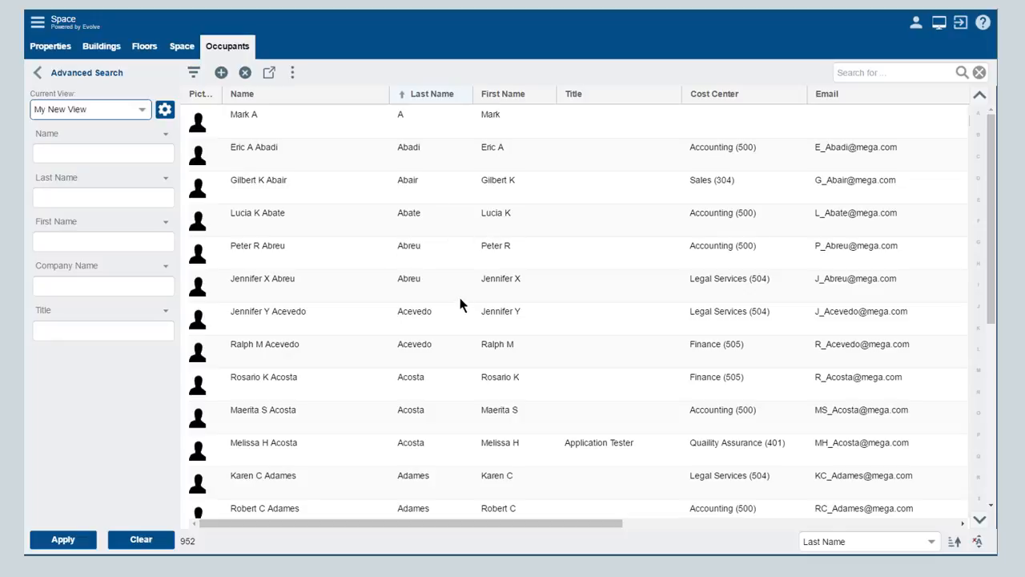
# Step: Set the Title in the contact information of the fifth listed occupant to Accounting Admin and save the record
pyautogui.doubleClick(457, 252)
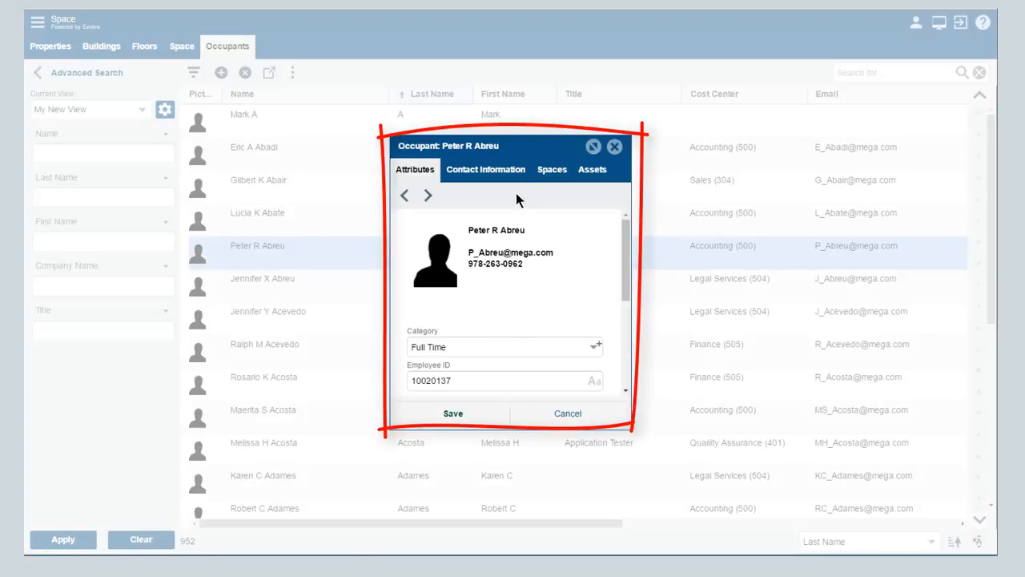
pyautogui.click(476, 170)
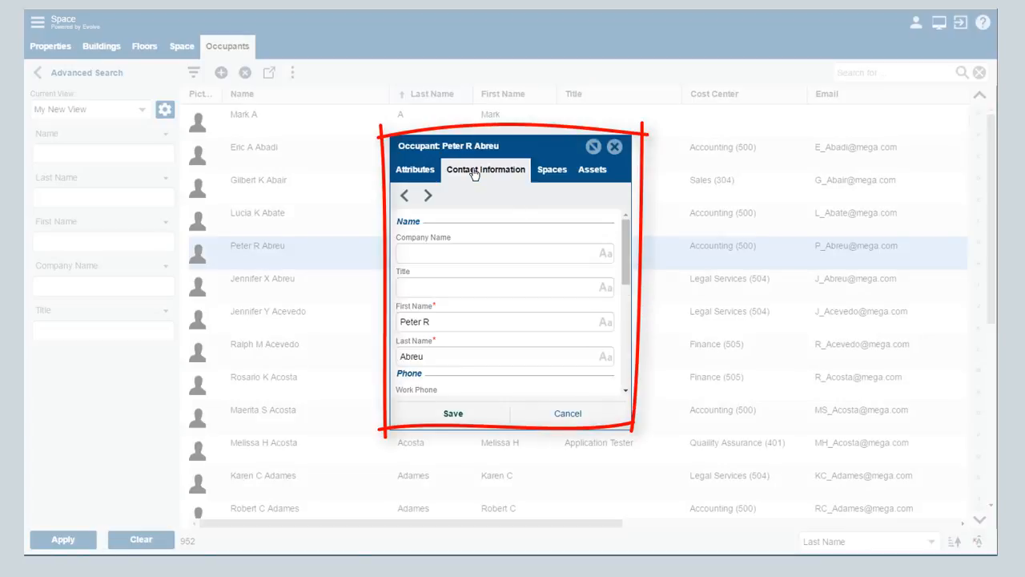
pyautogui.click(449, 289)
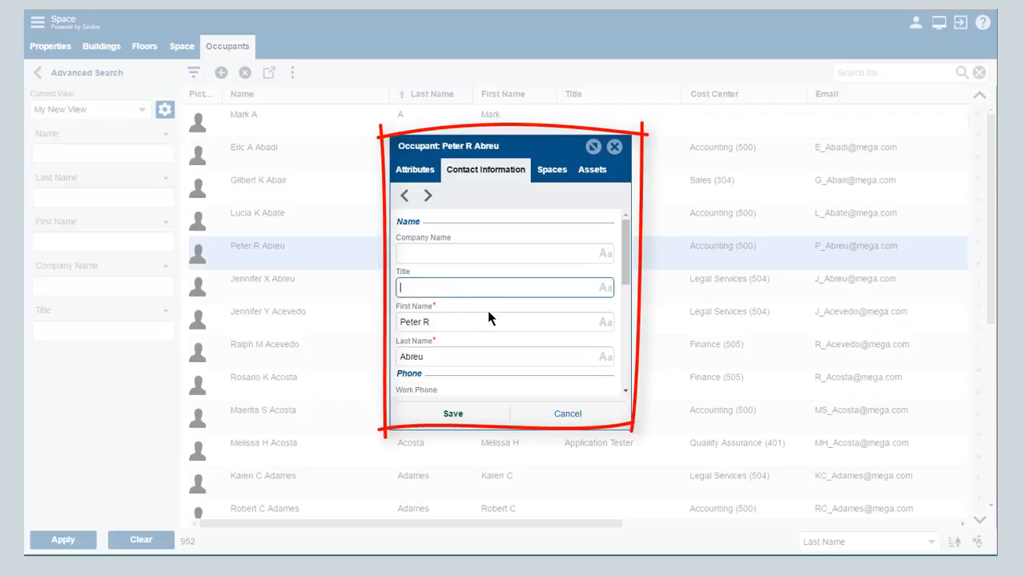
pyautogui.write('Accounting Admin')
pyautogui.press('Tab')
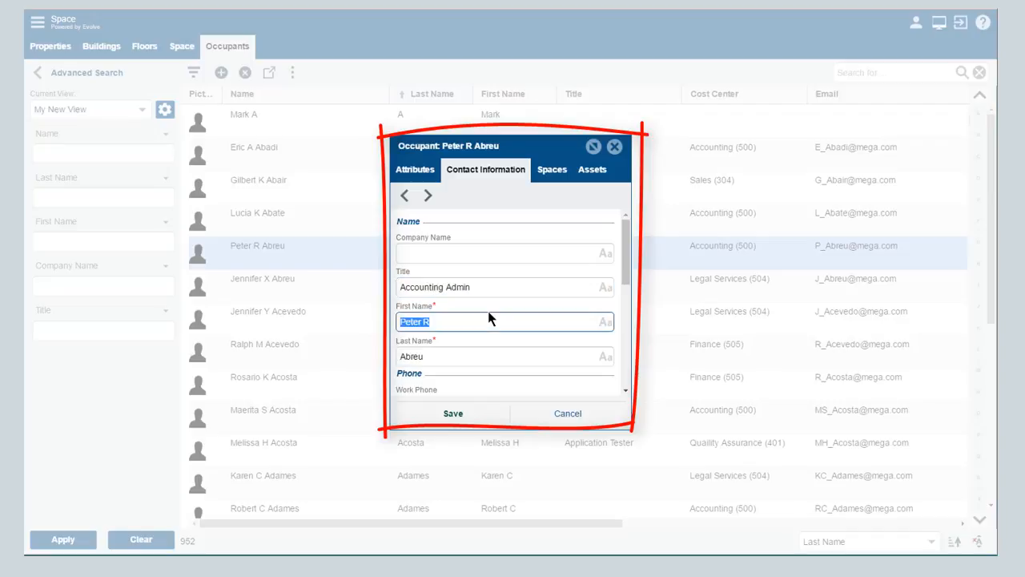
pyautogui.click(464, 413)
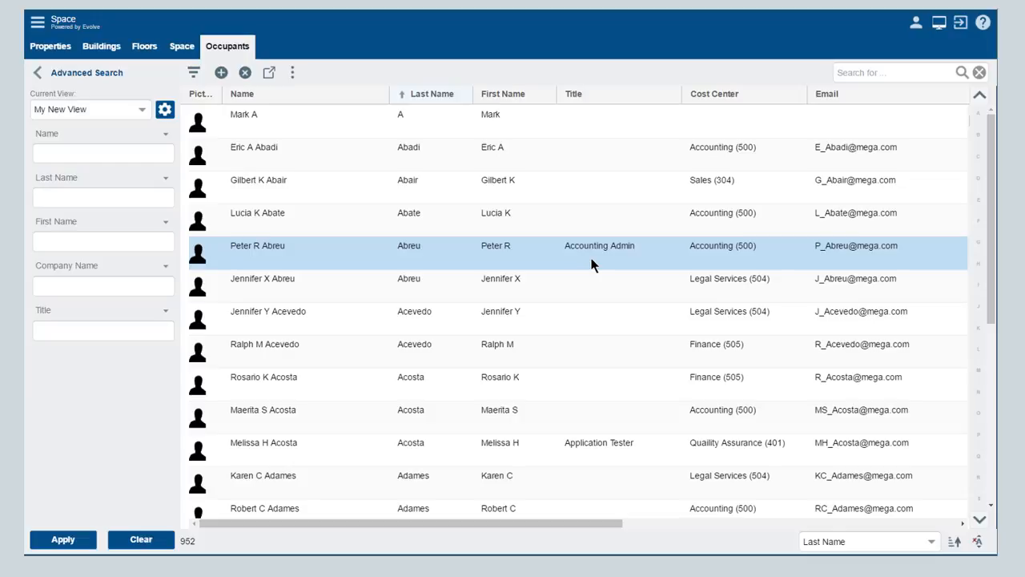
# Step: In the space list, multi-select spaces including HED1-COR1, HXR1-129, 101.W05 and 101.O03, and save the shared description "these rooms have common attributes"
pyautogui.click(181, 48)
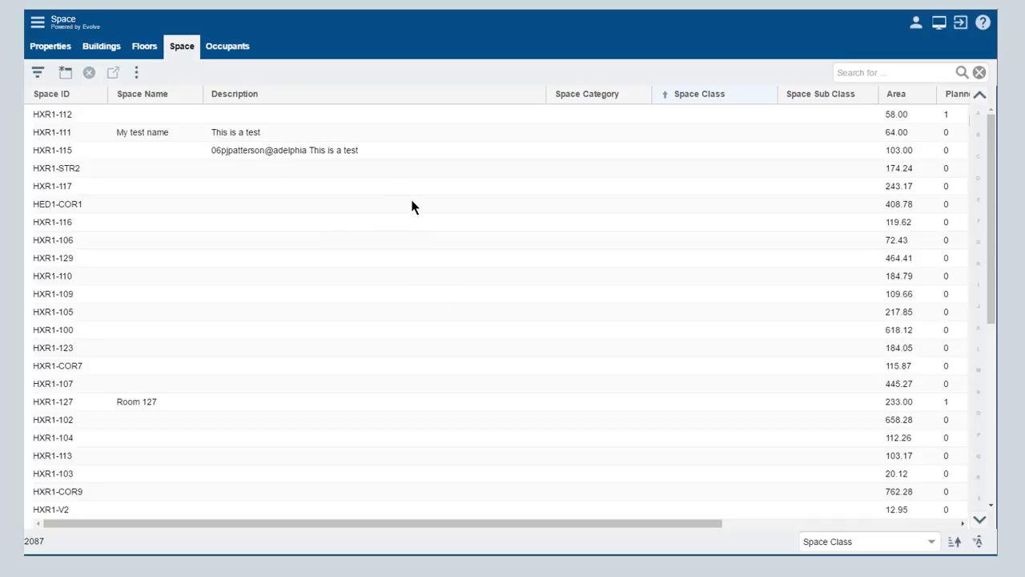
pyautogui.click(413, 206)
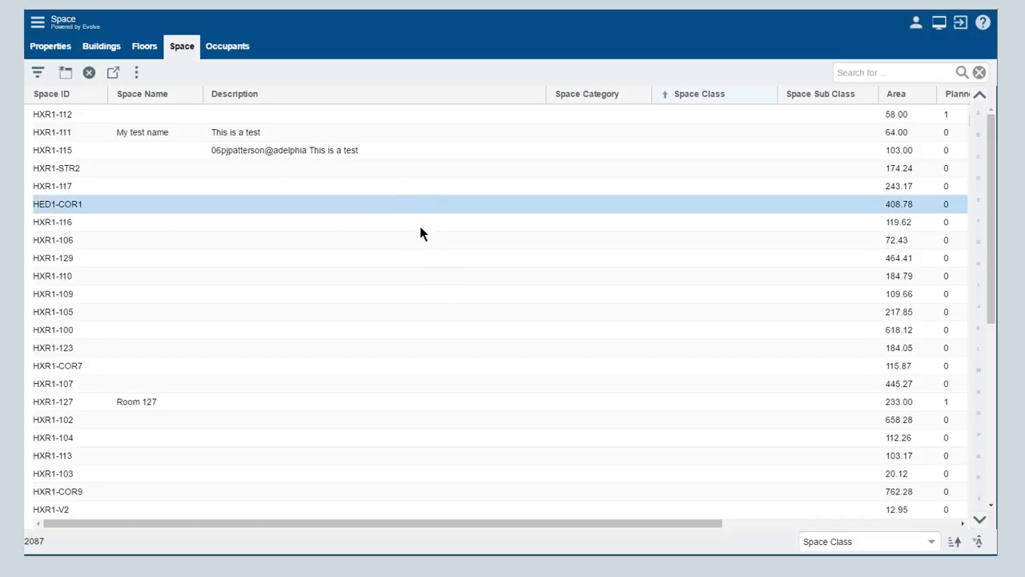
pyautogui.keyDown('ctrl'); pyautogui.click(416, 259); pyautogui.keyUp('ctrl')
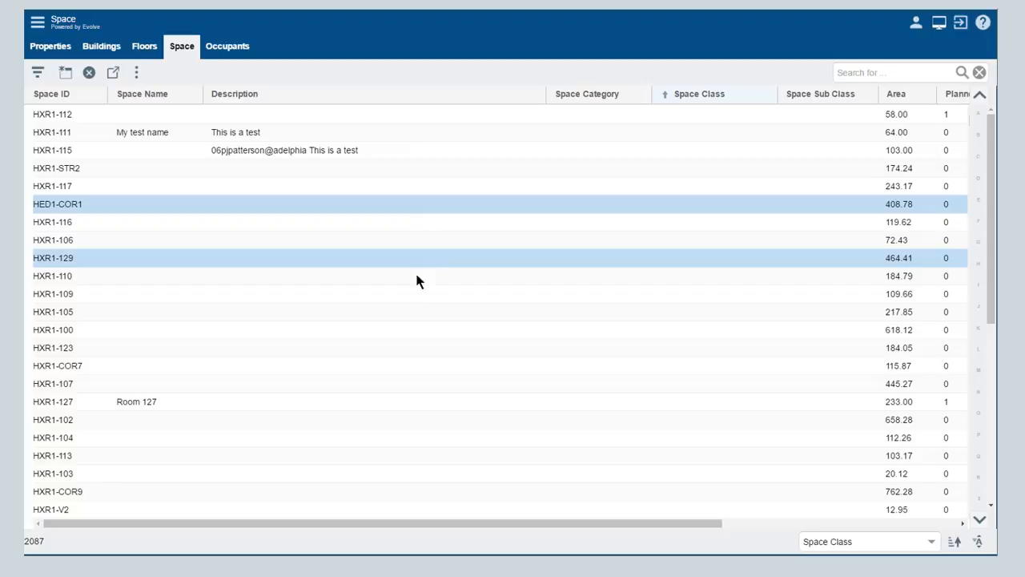
pyautogui.keyDown('ctrl'); pyautogui.click(393, 345); pyautogui.keyUp('ctrl')
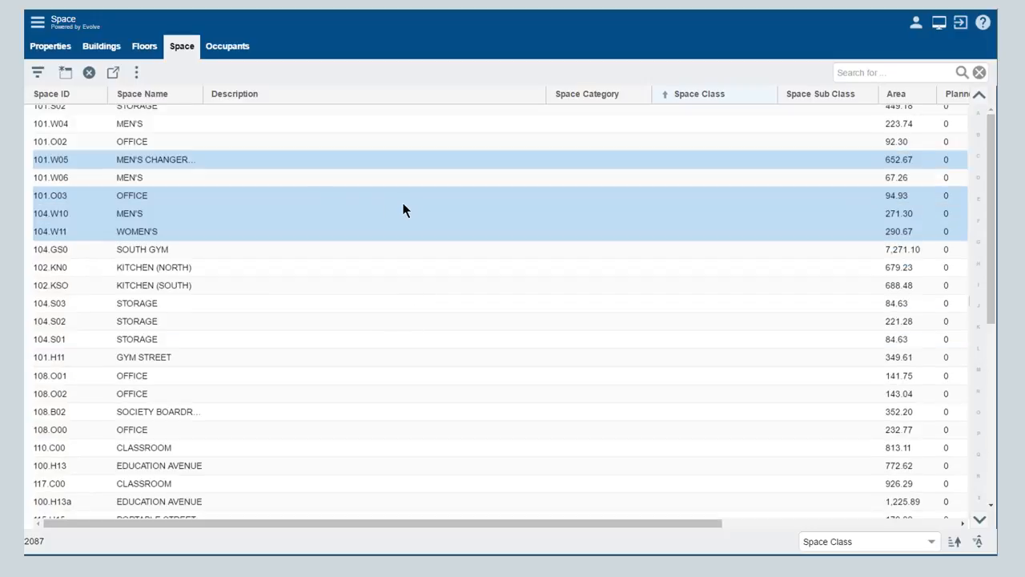
pyautogui.click(114, 72)
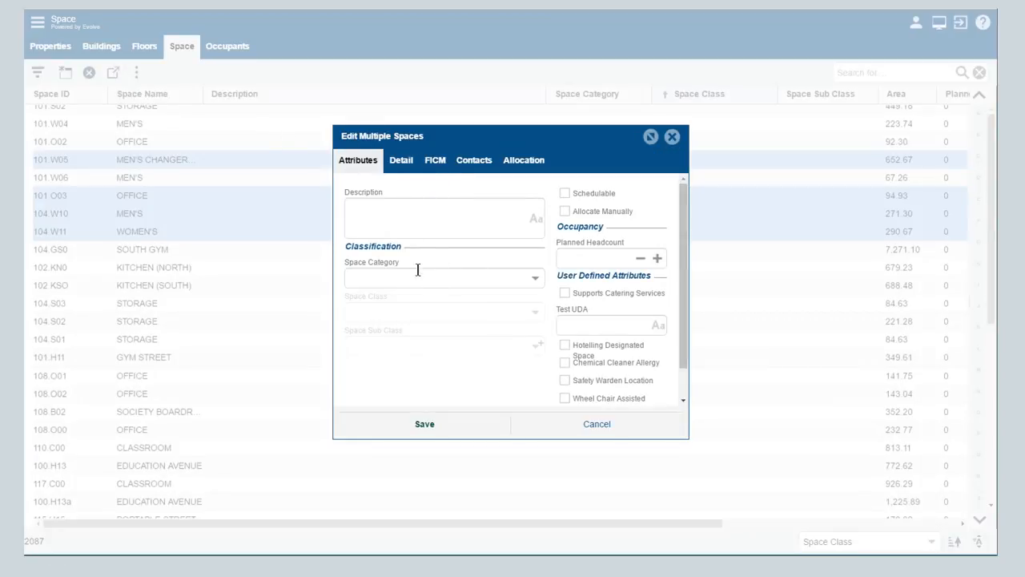
pyautogui.click(376, 206)
pyautogui.write('these rooms have common attributes')
pyautogui.click(421, 424)
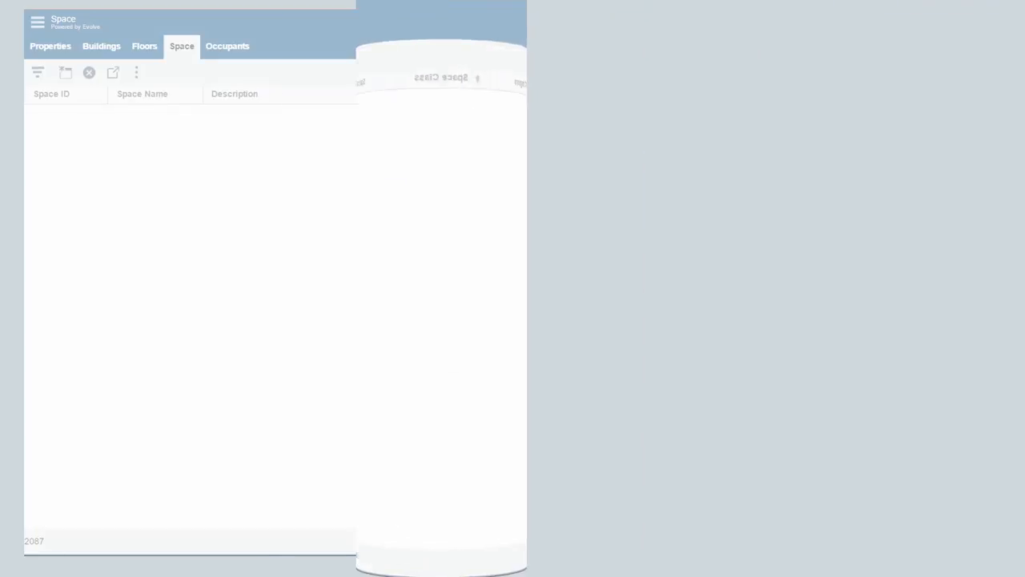